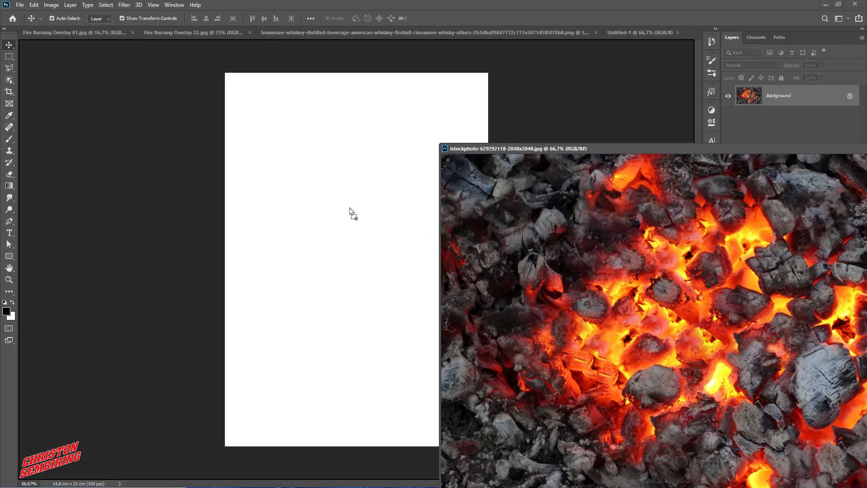
# Bring the burning coals photo into the blank Untitled-1 document as a new layer.
pyautogui.moveTo(595, 149); pyautogui.dragTo(270, 164)
pyautogui.click(702, 161)
pyautogui.moveTo(442, 231); pyautogui.dragTo(262, 182)
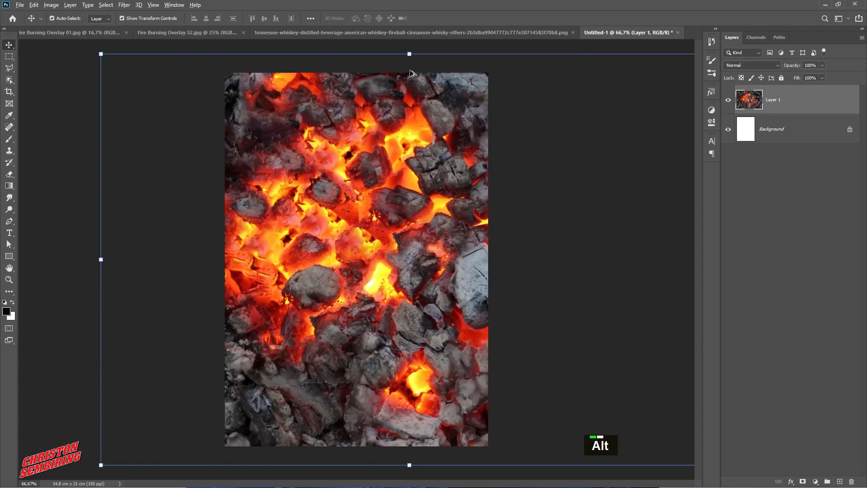
# Scale down the coals layer and rotate it to a portrait orientation that covers the canvas.
pyautogui.moveTo(409, 55); pyautogui.dragTo(409, 113)
pyautogui.moveTo(637, 113); pyautogui.dragTo(336, 100)
pyautogui.moveTo(458, 235); pyautogui.dragTo(400, 242)
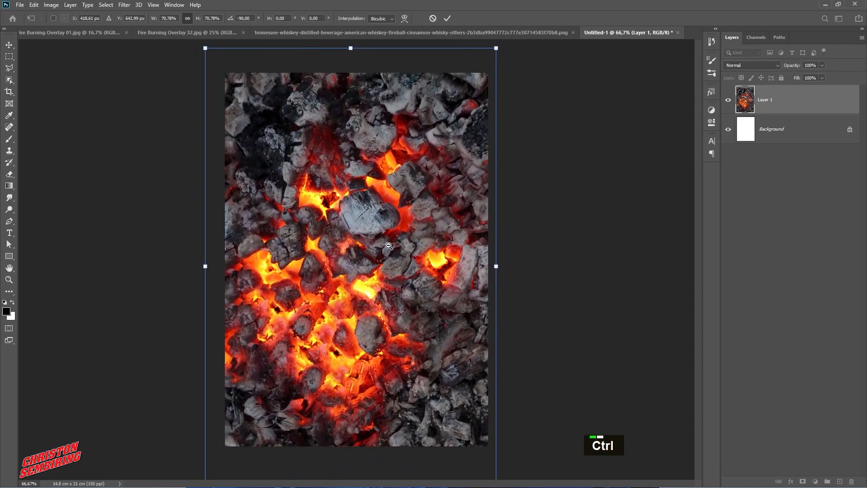
pyautogui.keyDown('ctrl'); pyautogui.keyDown('alt'); pyautogui.click(478, 131); pyautogui.keyUp('alt'); pyautogui.keyUp('ctrl')
pyautogui.moveTo(467, 96); pyautogui.dragTo(289, 350)
pyautogui.doubleClick(392, 259)
# Fine-tune the size and position of the coals layer so it fills the whole canvas.
pyautogui.moveTo(397, 242)
pyautogui.mouseDown()
pyautogui.moveTo(374, 253)
pyautogui.moveTo(389, 250)
pyautogui.mouseUp()
pyautogui.moveTo(455, 110); pyautogui.dragTo(462, 99)
pyautogui.doubleClick(398, 225)
pyautogui.moveTo(396, 206); pyautogui.dragTo(397, 215)
# Copy the whiskey bottle image into Untitled-1 above the coals and close the bottle's source document.
pyautogui.moveTo(473, 32); pyautogui.dragTo(474, 136)
pyautogui.moveTo(381, 131); pyautogui.dragTo(243, 143)
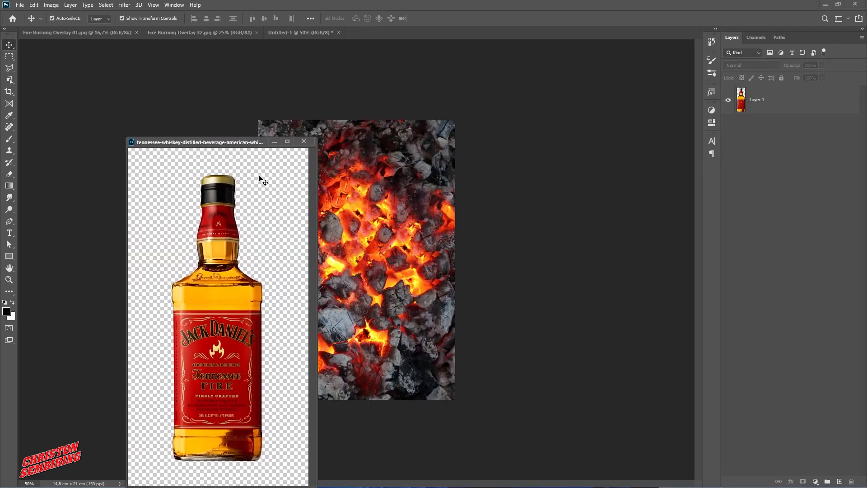
pyautogui.moveTo(223, 301); pyautogui.dragTo(381, 245)
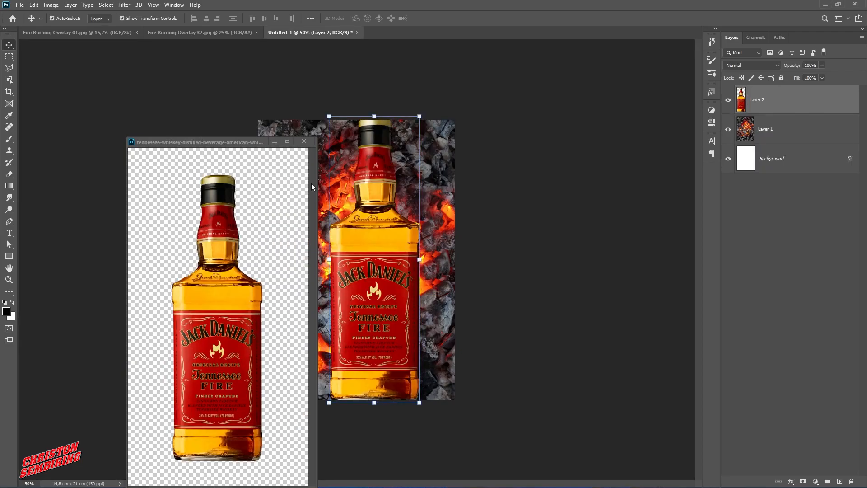
pyautogui.click(304, 142)
# Scale the bottle to about 90%, rotate it about 15° clockwise and centre it on the coals.
pyautogui.moveTo(401, 276); pyautogui.dragTo(384, 275)
pyautogui.moveTo(403, 113); pyautogui.dragTo(393, 214)
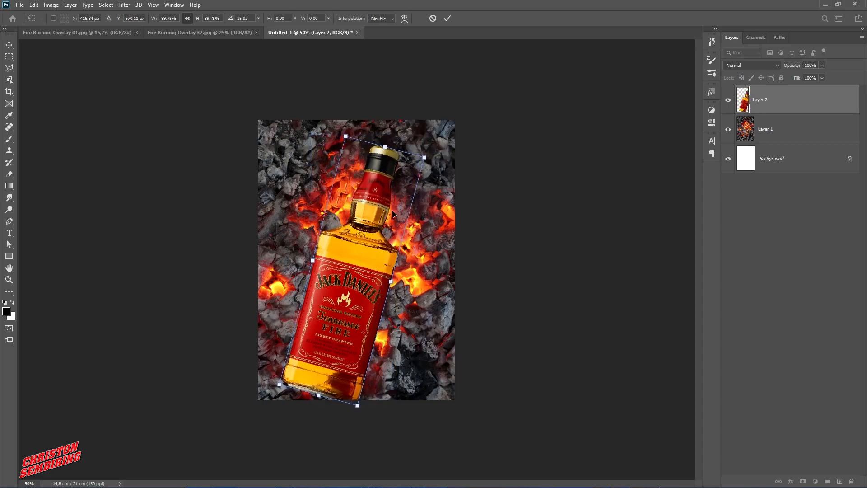
pyautogui.moveTo(425, 156); pyautogui.dragTo(421, 157)
pyautogui.moveTo(366, 259); pyautogui.dragTo(371, 283)
pyautogui.doubleClick(370, 259)
# Nudge the bottle layer slightly to the left.
pyautogui.click(497, 277)
pyautogui.hotkey('ctrl', '+')
pyautogui.press('Right')
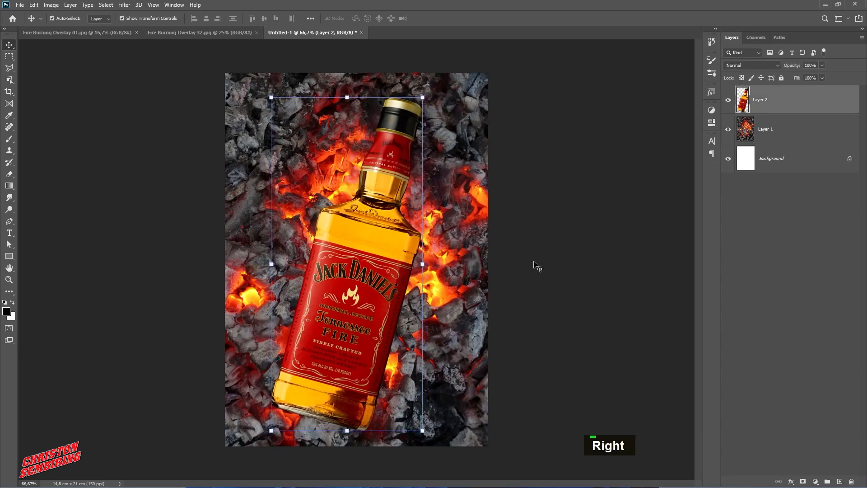
pyautogui.press('Left')
pyautogui.press('Left')
# Duplicate Layer 1 with the coals and hide the original beneath the copy.
pyautogui.click(554, 240)
pyautogui.click(474, 186)
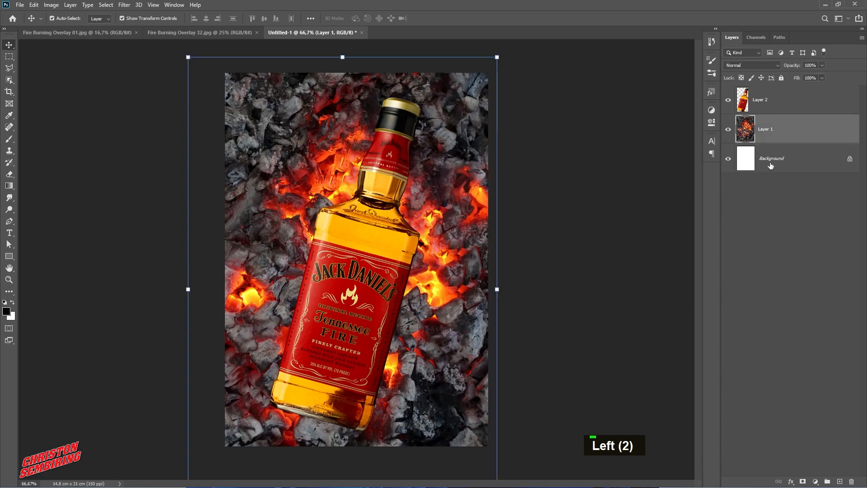
pyautogui.moveTo(777, 132); pyautogui.dragTo(839, 482)
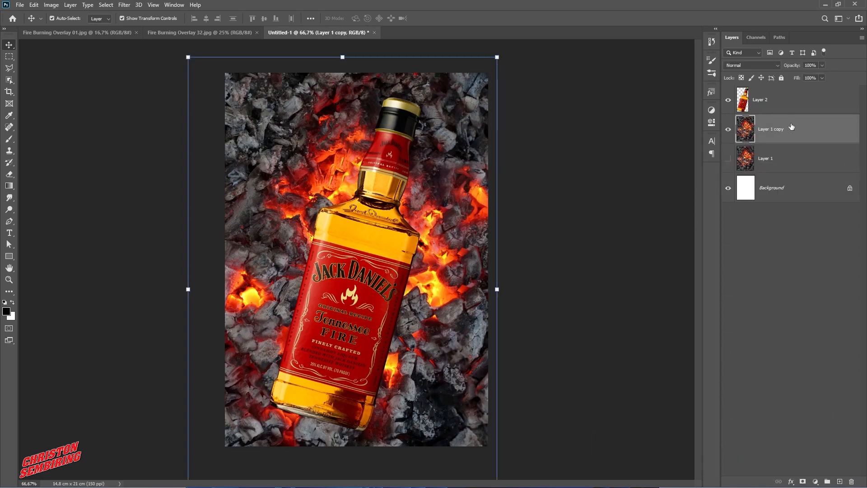
# Darken the coals with a Levels adjustment above the copy, using input levels 37, 0.73 and 193 and output white 237.
pyautogui.click(815, 481)
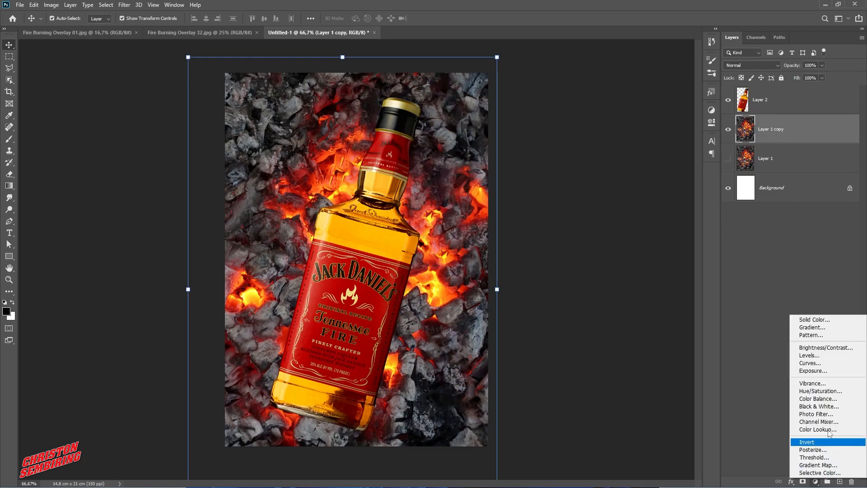
pyautogui.click(815, 358)
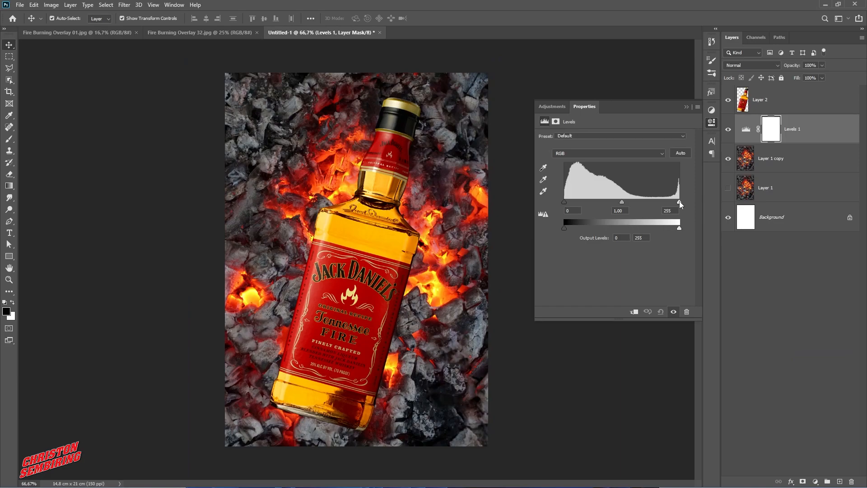
pyautogui.moveTo(679, 201); pyautogui.dragTo(668, 202)
pyautogui.moveTo(565, 202); pyautogui.dragTo(627, 205)
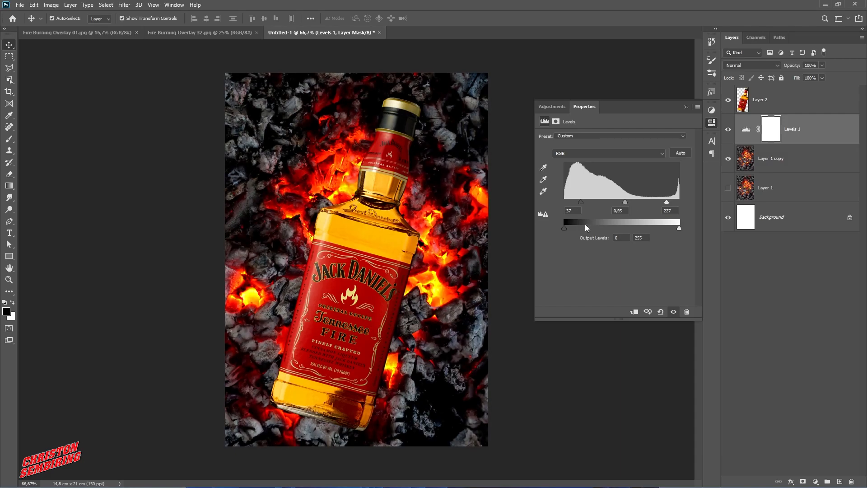
pyautogui.moveTo(679, 228)
pyautogui.mouseDown()
pyautogui.moveTo(660, 229)
pyautogui.moveTo(671, 229)
pyautogui.mouseUp()
pyautogui.moveTo(625, 202); pyautogui.dragTo(634, 205)
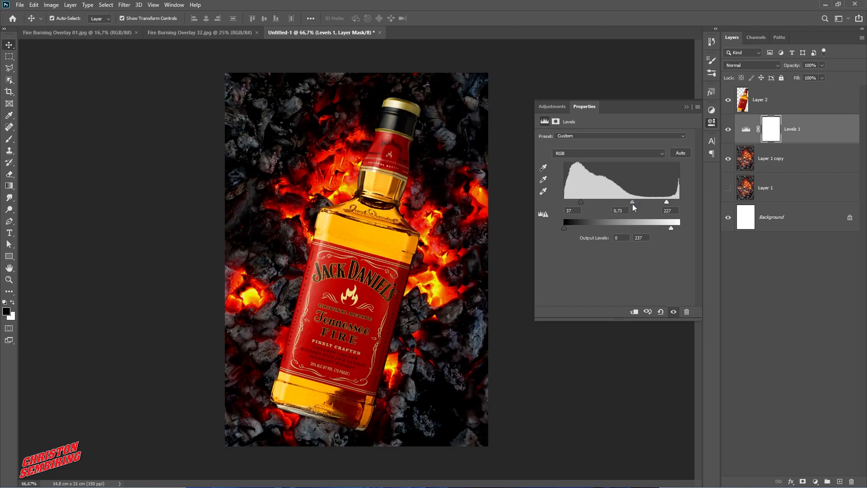
pyautogui.moveTo(636, 207)
pyautogui.mouseDown()
pyautogui.moveTo(661, 202)
pyautogui.moveTo(652, 202)
pyautogui.mouseUp()
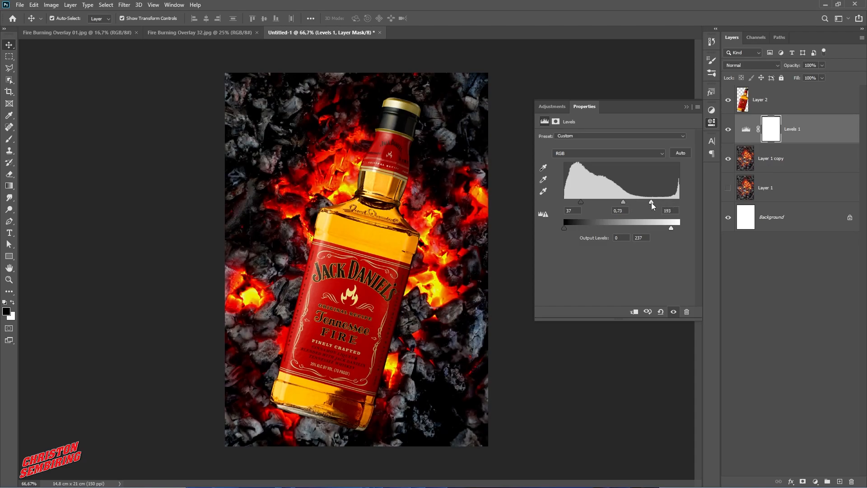
pyautogui.click(687, 106)
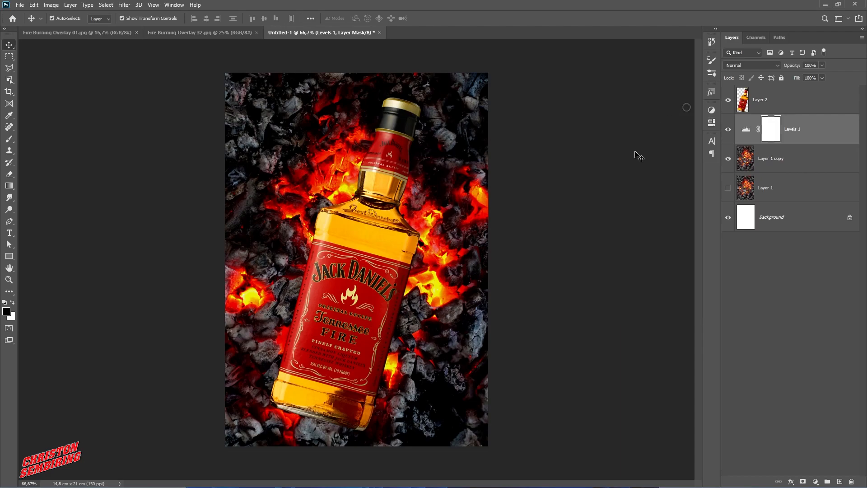
# Clip the Levels 1 adjustment to Layer 1 copy.
pyautogui.doubleClick(559, 198)
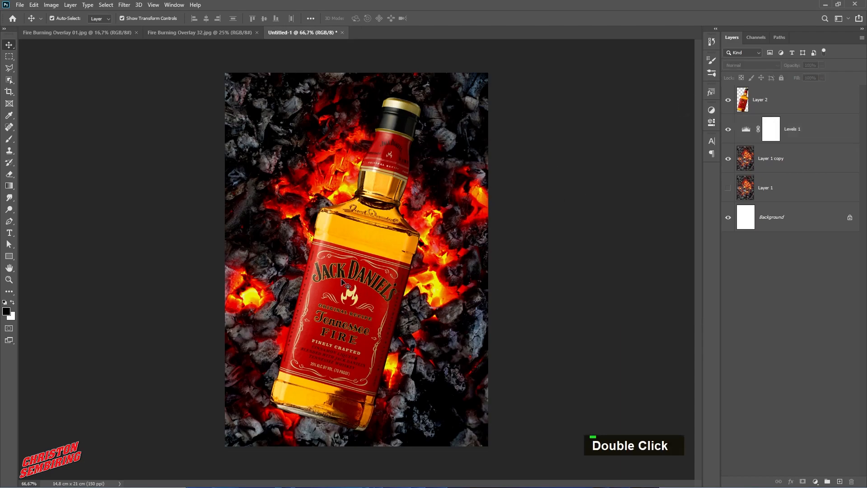
pyautogui.click(369, 271)
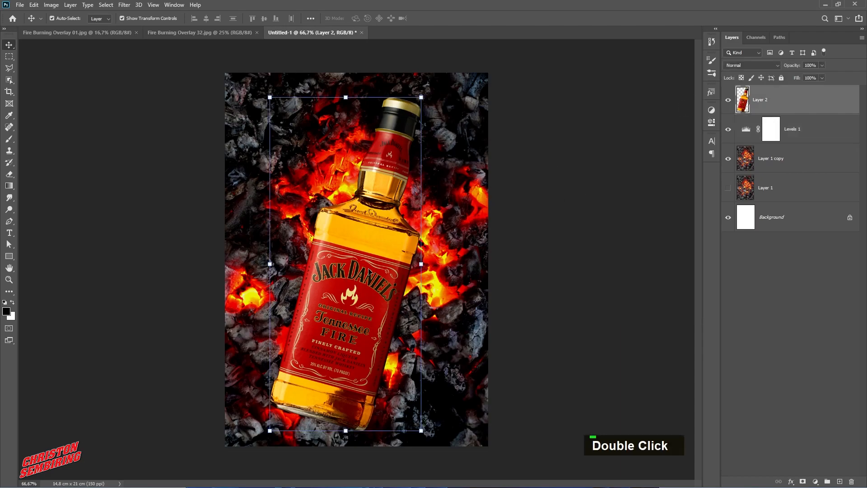
pyautogui.click(744, 136)
pyautogui.keyDown('alt'); pyautogui.click(745, 143); pyautogui.keyUp('alt')
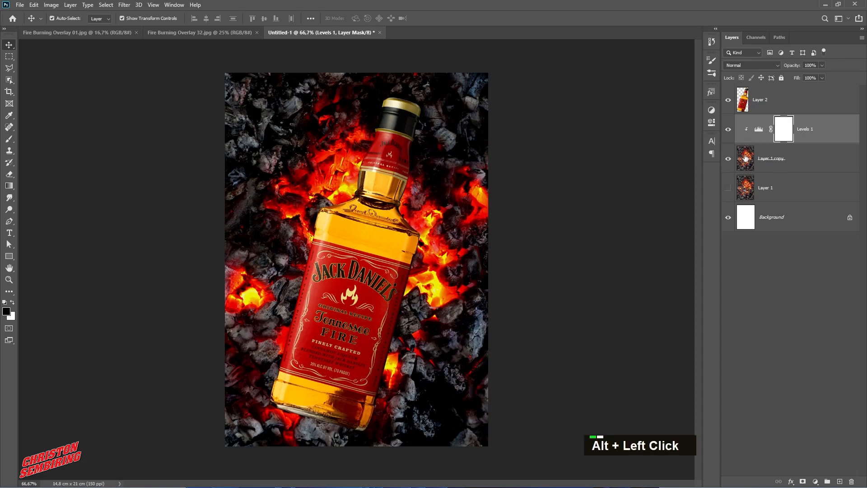
# Add a Color Balance adjustment clipped to the bottle layer, with midtones at Cyan-Red +50 and Yellow-Blue -44.
pyautogui.doubleClick(350, 260)
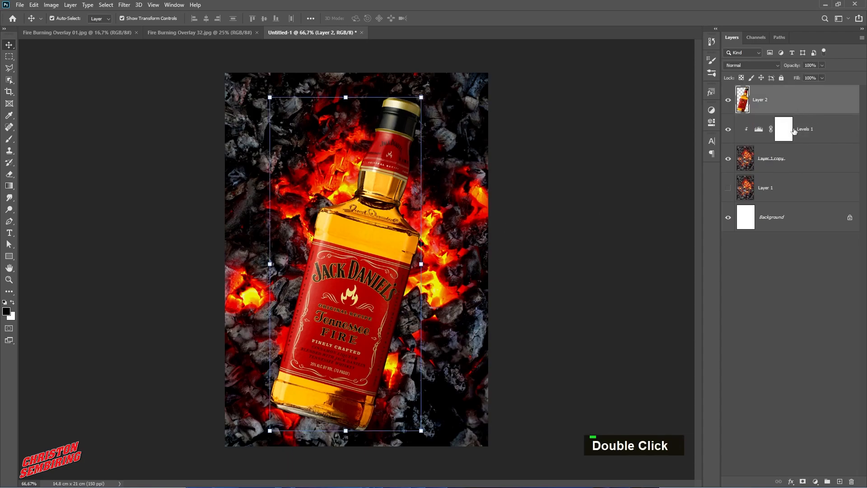
pyautogui.click(815, 482)
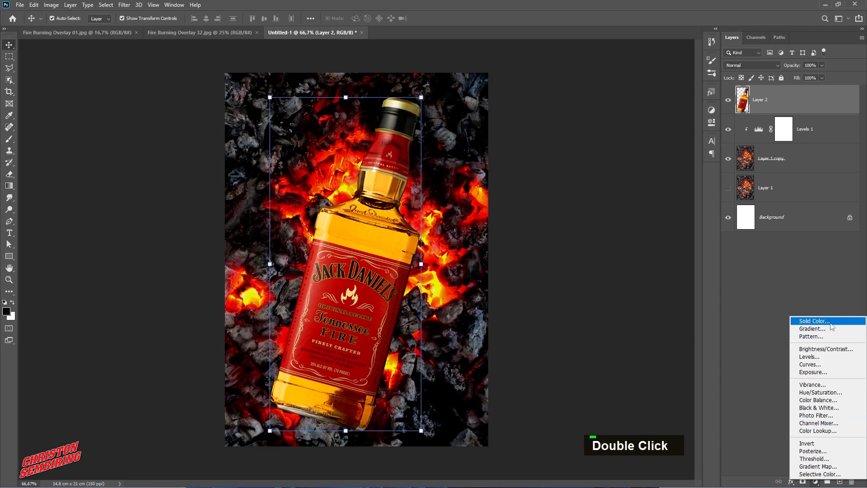
pyautogui.click(818, 400)
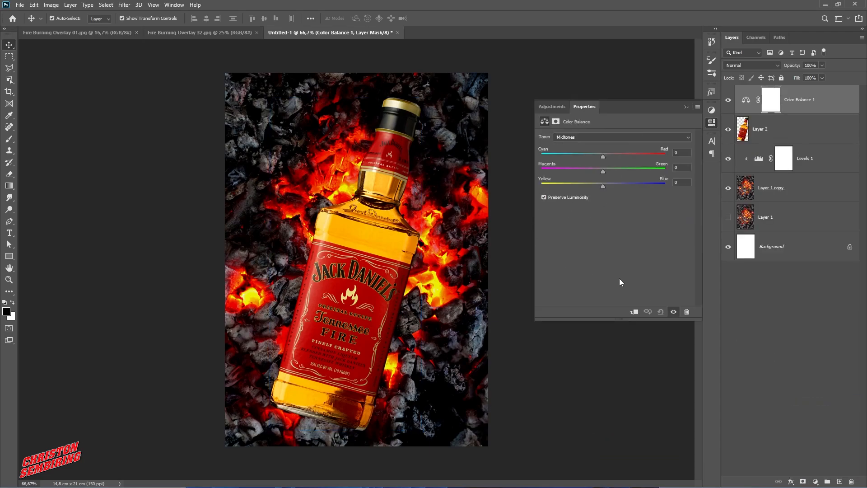
pyautogui.click(634, 312)
pyautogui.moveTo(603, 157); pyautogui.dragTo(623, 158)
pyautogui.moveTo(603, 186); pyautogui.dragTo(586, 185)
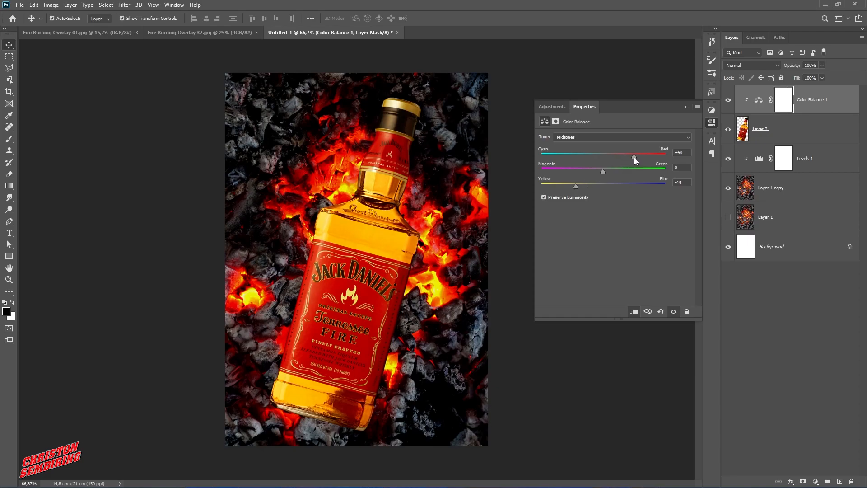
pyautogui.click(686, 107)
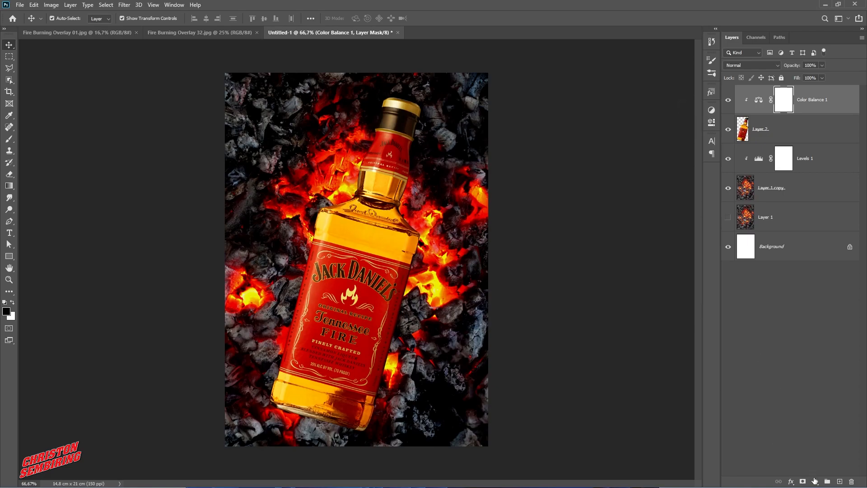
# Add a Levels adjustment clipped to the bottle, with input levels 1, 1.00 and 255.
pyautogui.click(815, 481)
pyautogui.click(827, 352)
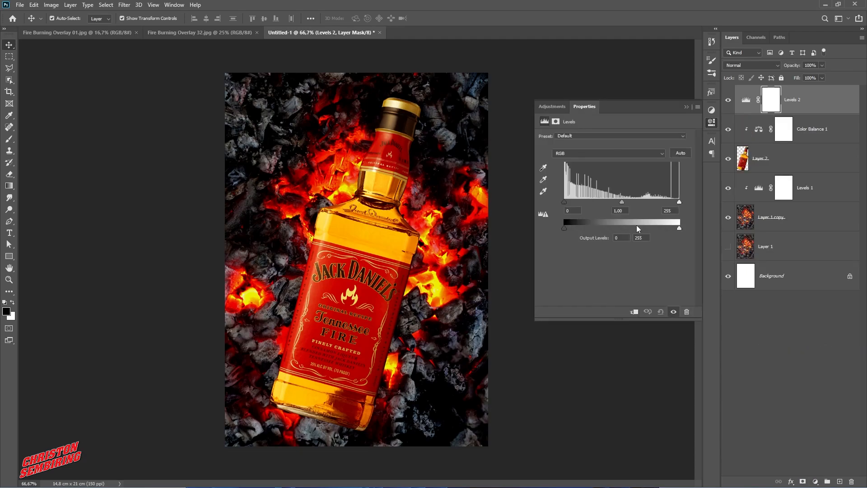
pyautogui.moveTo(622, 201); pyautogui.dragTo(675, 203)
pyautogui.click(634, 312)
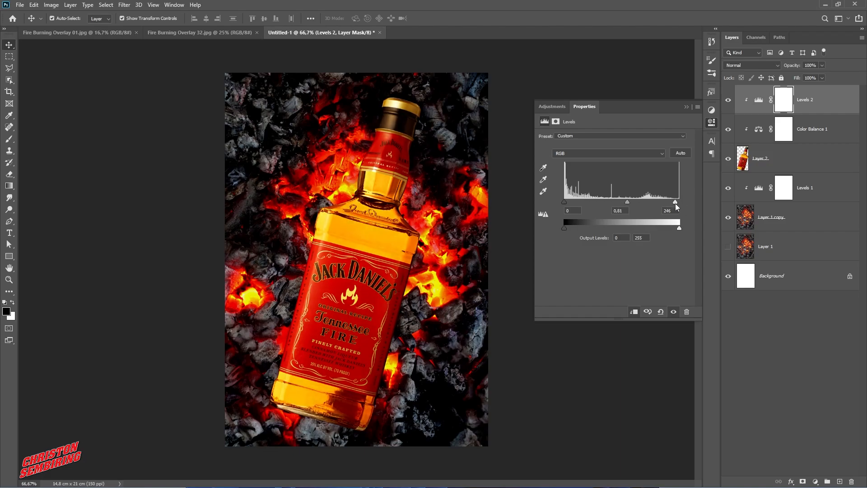
pyautogui.moveTo(564, 202); pyautogui.dragTo(572, 203)
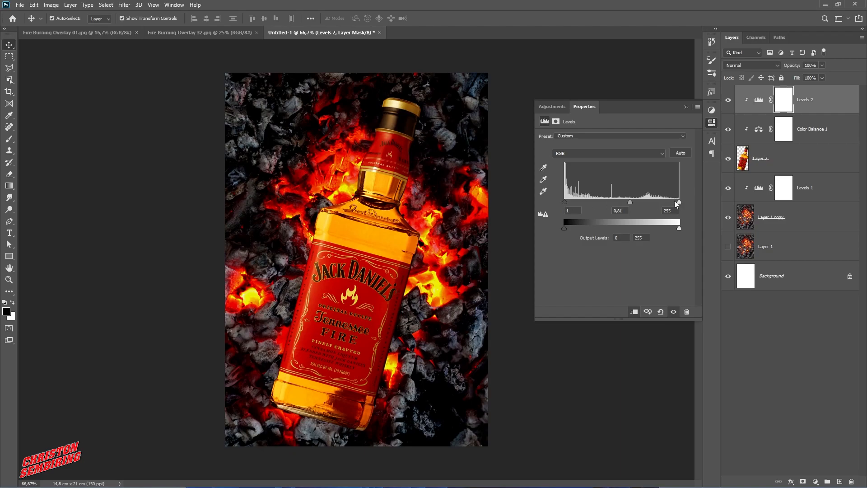
pyautogui.moveTo(629, 202); pyautogui.dragTo(619, 203)
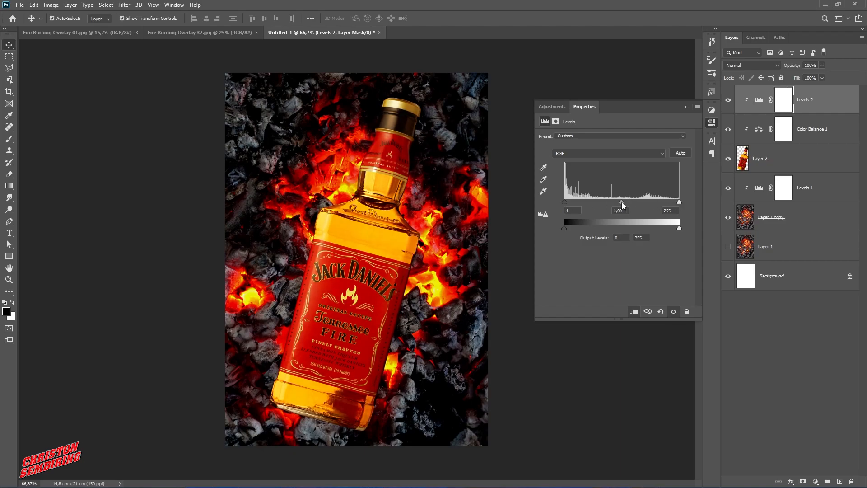
# Show Layer 1 at the top of the layer stack with the Screen blend mode.
pyautogui.click(809, 249)
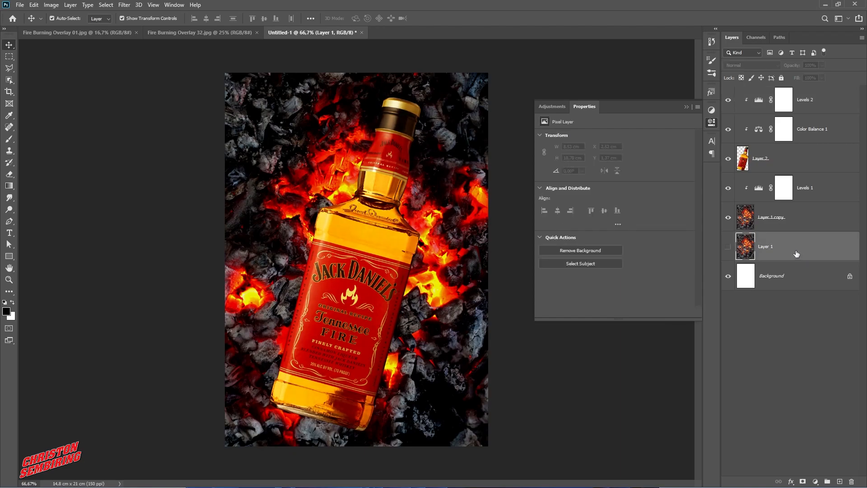
pyautogui.moveTo(798, 250); pyautogui.dragTo(801, 97)
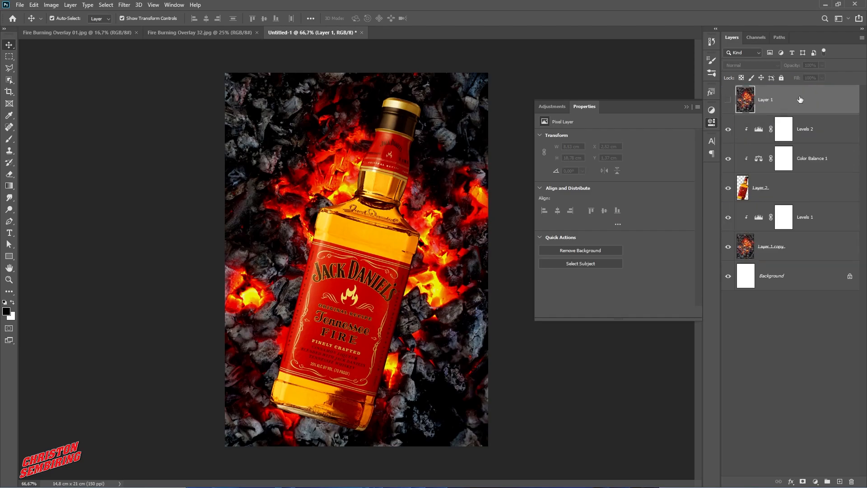
pyautogui.click(729, 101)
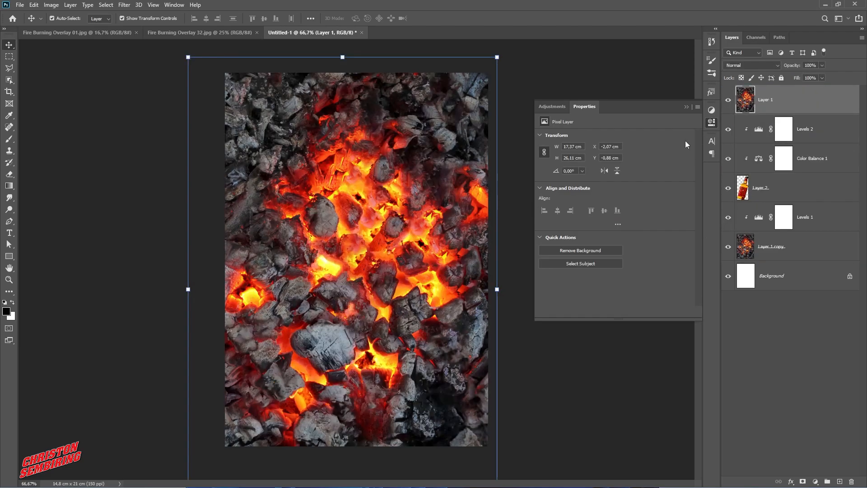
pyautogui.click(752, 65)
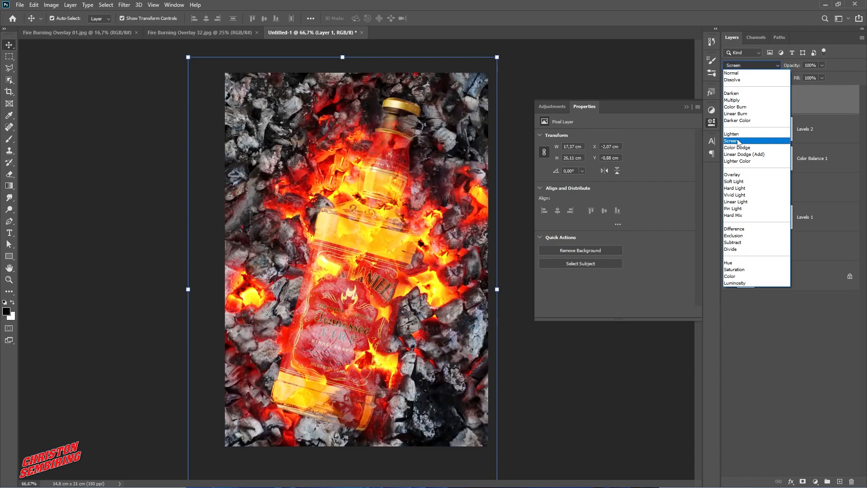
pyautogui.click(737, 141)
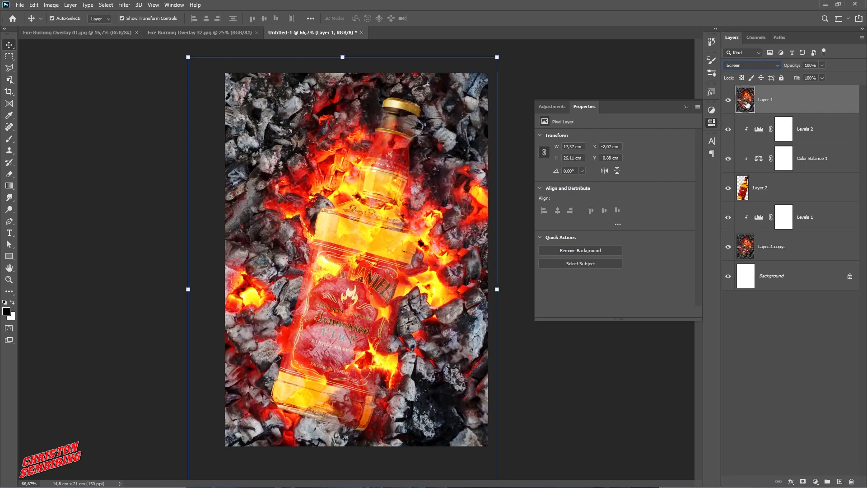
# Add a layer mask to Layer 1 and load the outline of the bottle in Layer 2 as a selection.
pyautogui.click(744, 193)
pyautogui.click(770, 100)
pyautogui.click(803, 481)
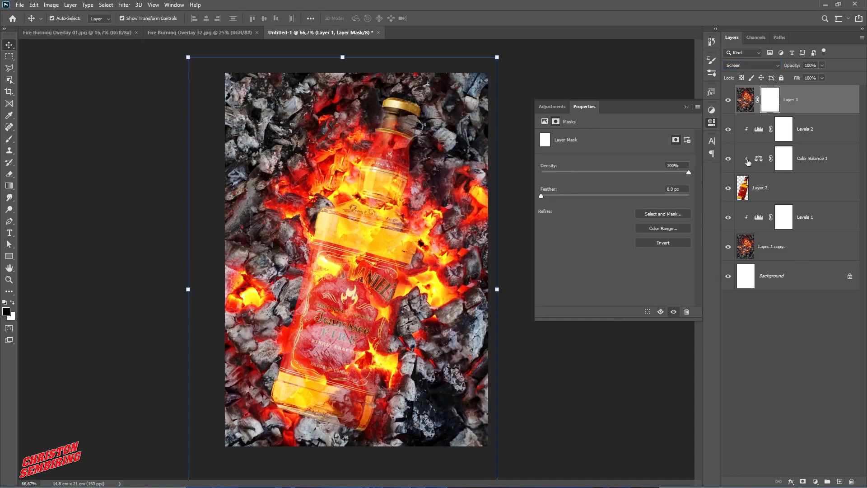
pyautogui.click(741, 191)
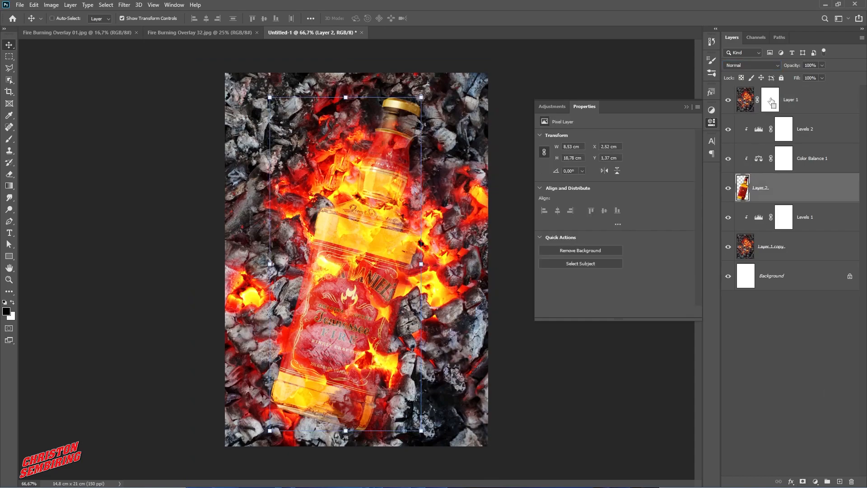
pyautogui.keyDown('ctrl'); pyautogui.click(772, 103); pyautogui.keyUp('ctrl')
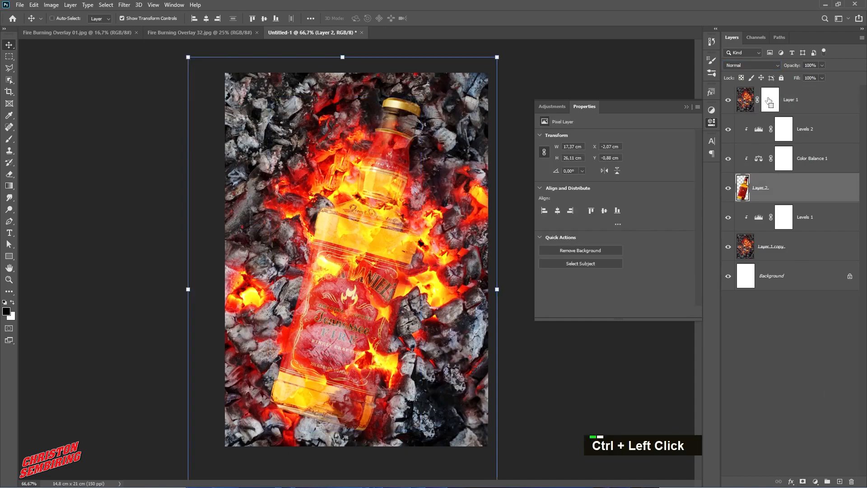
pyautogui.keyDown('ctrl'); pyautogui.click(743, 192); pyautogui.keyUp('ctrl')
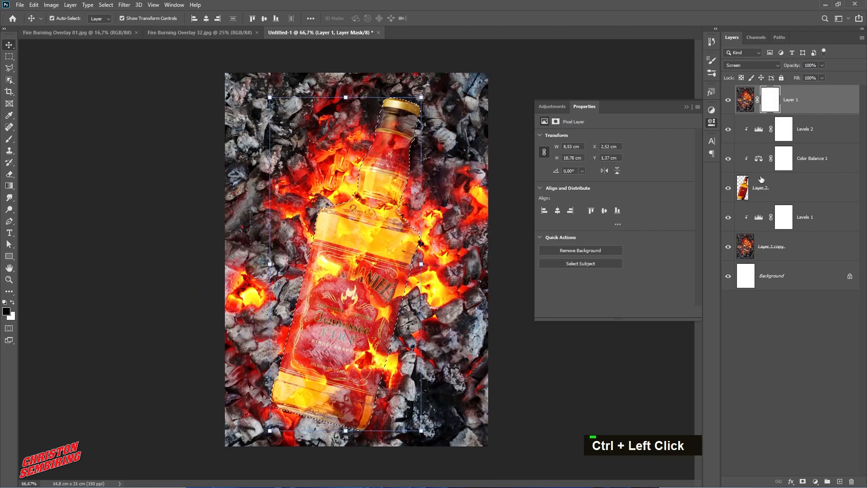
# Try filling the bottle area of Layer 1's mask with black, then invert the fill and deselect.
pyautogui.hotkey('alt', 'Delete')
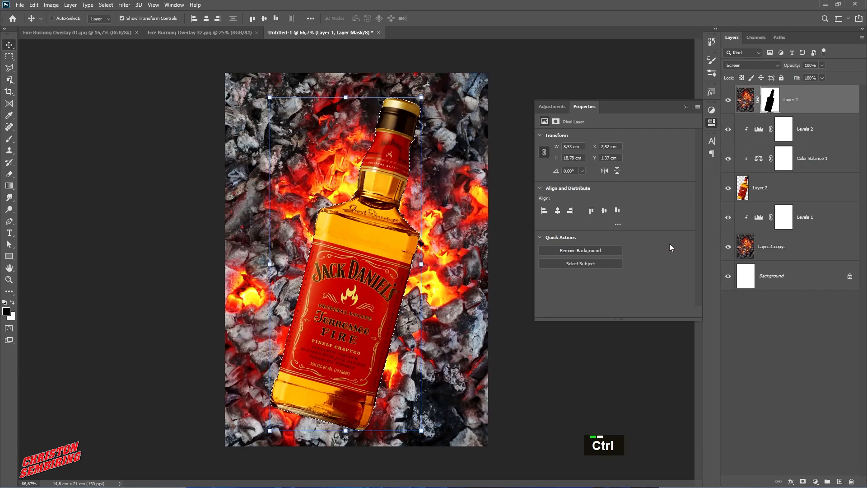
pyautogui.hotkey('ctrl', 'i')
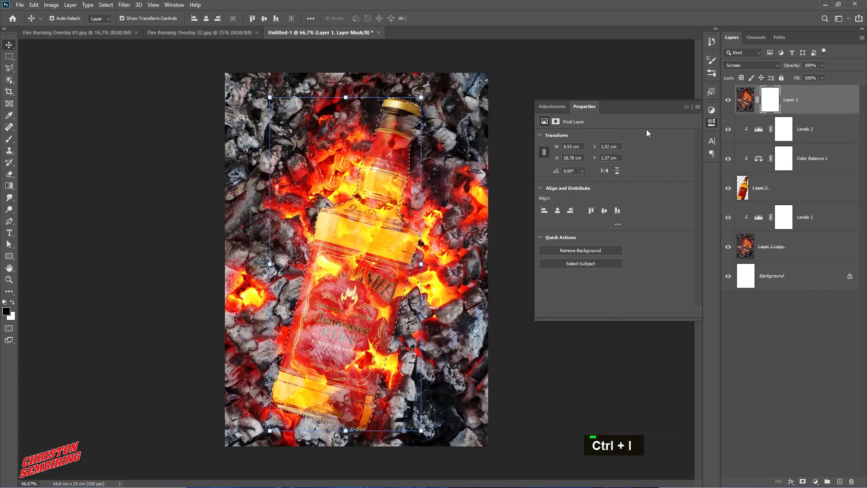
pyautogui.click(686, 107)
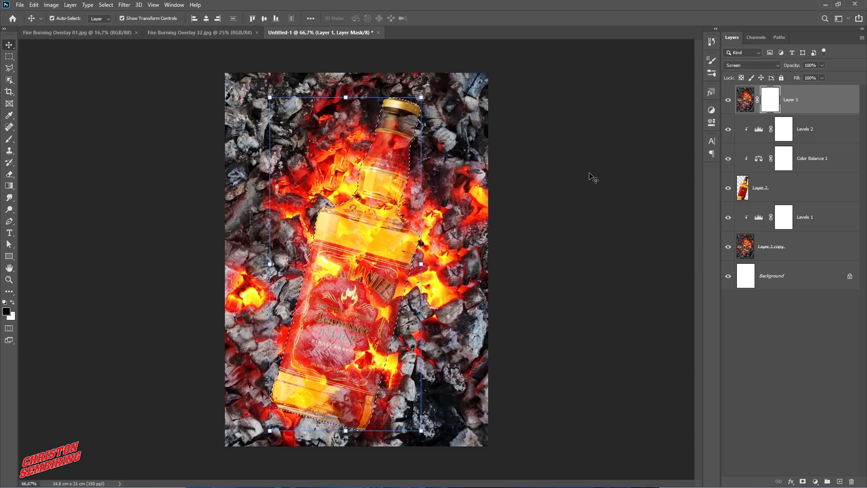
pyautogui.hotkey('ctrl', '2')
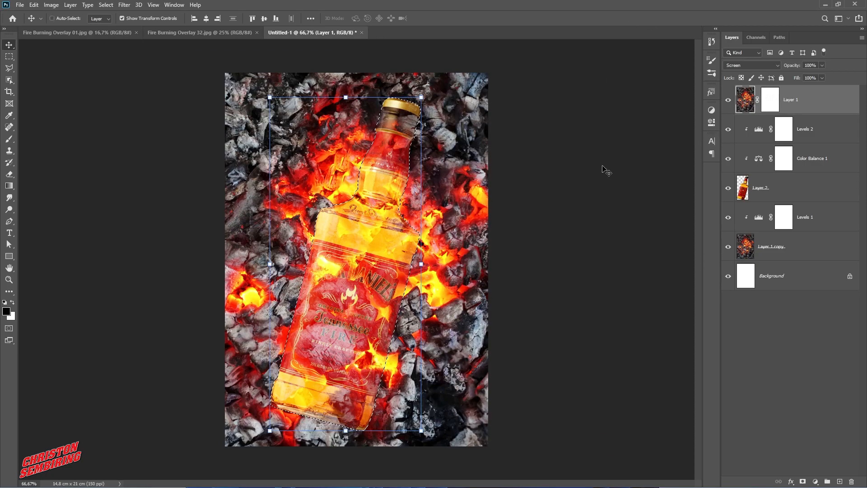
pyautogui.hotkey('ctrl', 'd')
# Target Layer 1's mask and set up a hard round brush with a size of 59 px.
pyautogui.keyDown('ctrl'); pyautogui.click(436, 194); pyautogui.keyUp('ctrl')
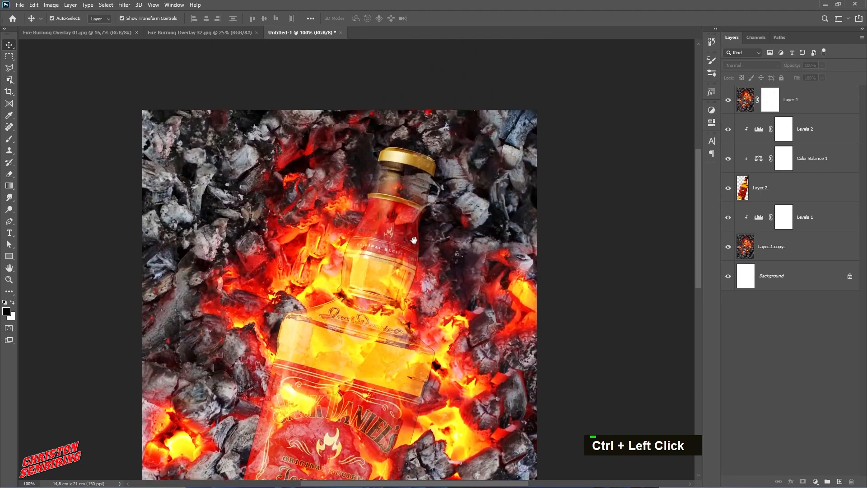
pyautogui.keyDown('ctrl'); pyautogui.click(414, 240); pyautogui.keyUp('ctrl')
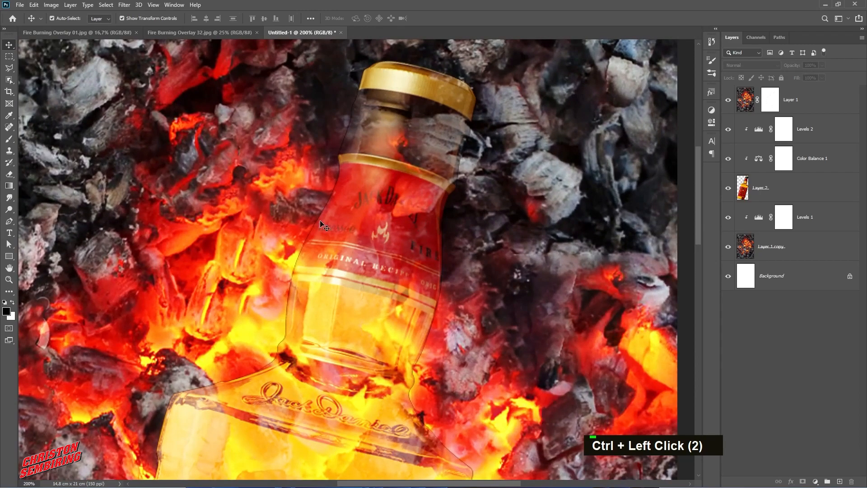
pyautogui.click(763, 103)
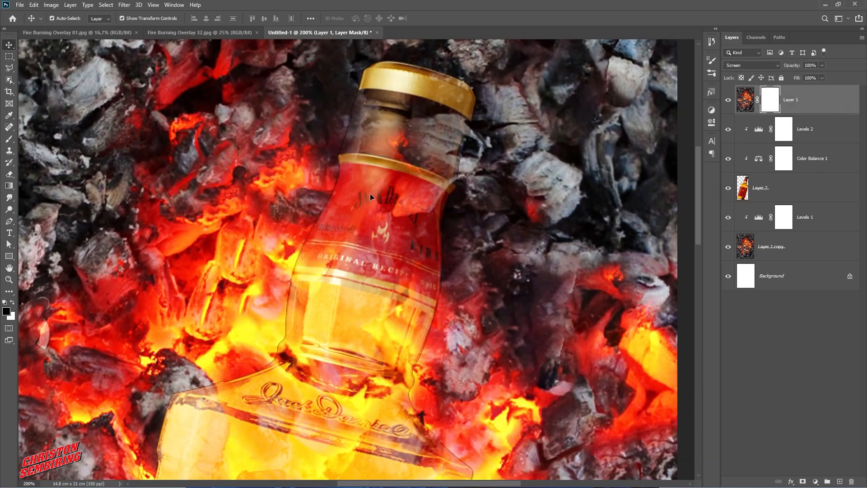
pyautogui.press('b')
pyautogui.rightClick(453, 194)
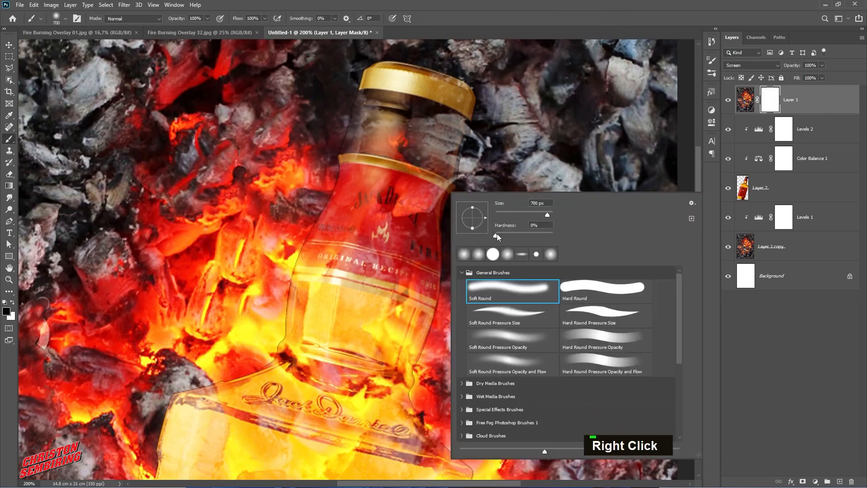
pyautogui.click(493, 256)
pyautogui.click(512, 213)
pyautogui.moveTo(513, 212); pyautogui.dragTo(511, 212)
pyautogui.moveTo(379, 133)
pyautogui.mouseDown()
pyautogui.moveTo(437, 115)
pyautogui.moveTo(409, 81)
pyautogui.moveTo(466, 93)
pyautogui.mouseUp()
pyautogui.hotkey('ctrl', 'z')
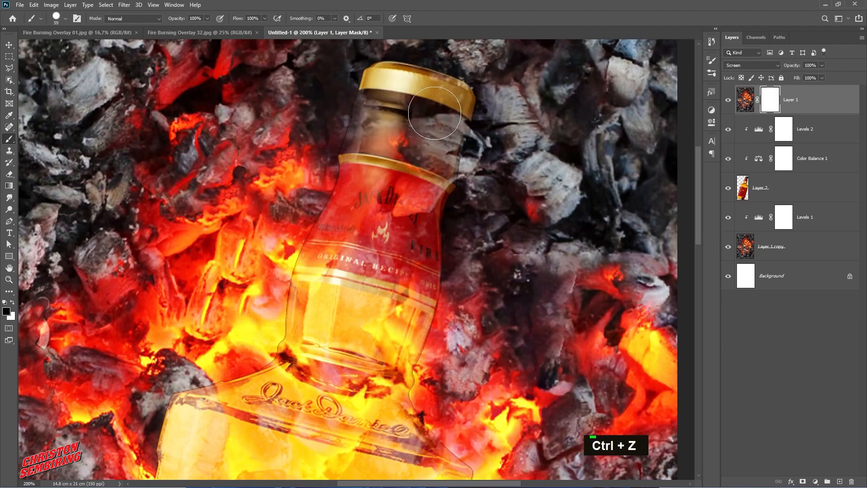
pyautogui.moveTo(436, 108)
pyautogui.mouseDown()
pyautogui.moveTo(342, 100)
pyautogui.moveTo(433, 114)
pyautogui.mouseUp()
pyautogui.hotkey('ctrl', 'z')
# Try to clear the area outside the bottle's outline from Layer 1's mask, then remove the selection.
pyautogui.keyDown('ctrl'); pyautogui.click(744, 192); pyautogui.keyUp('ctrl')
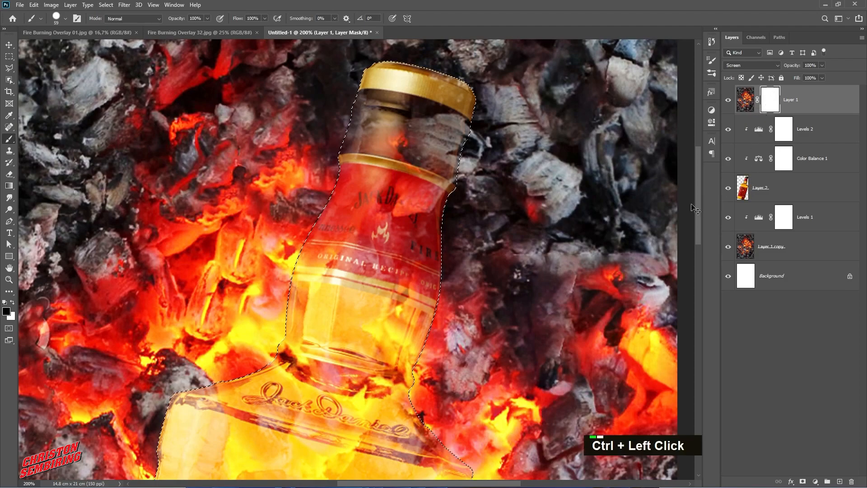
pyautogui.hotkey('ctrl', 'shift', 'i')
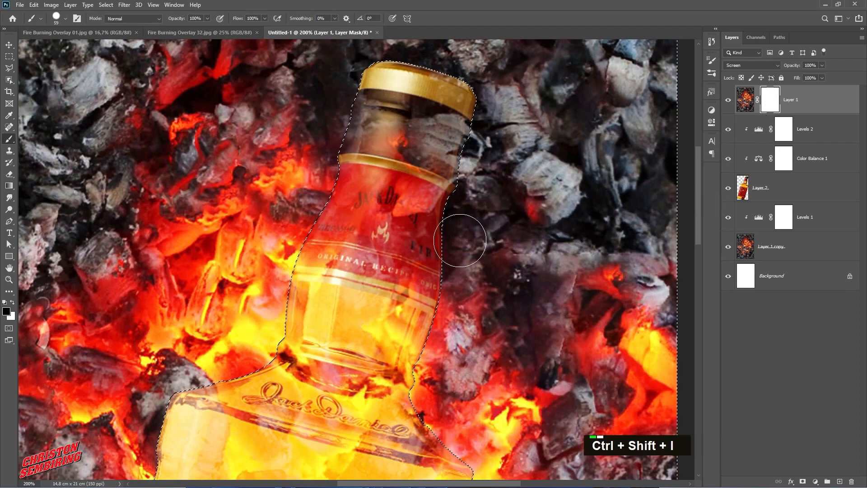
pyautogui.press('Delete')
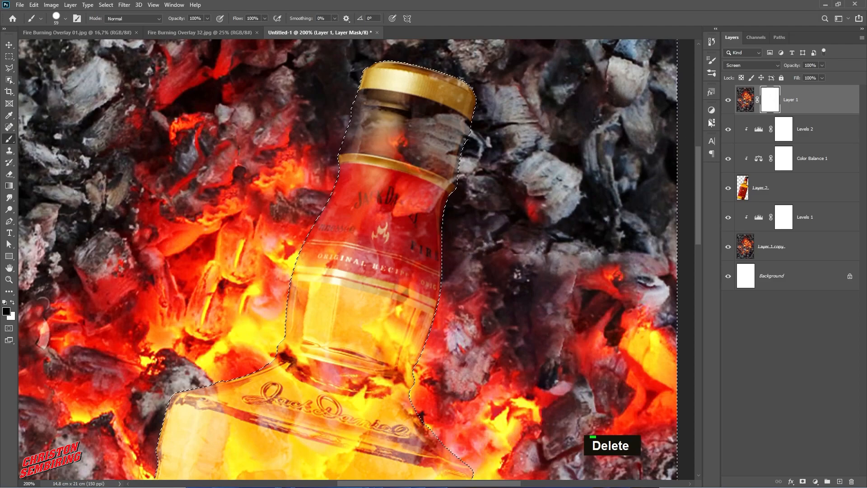
pyautogui.keyDown('ctrl'); pyautogui.keyDown('alt'); pyautogui.click(427, 224); pyautogui.keyUp('alt'); pyautogui.keyUp('ctrl')
pyautogui.keyDown('ctrl'); pyautogui.keyDown('alt'); pyautogui.click(427, 224); pyautogui.keyUp('alt'); pyautogui.keyUp('ctrl')
pyautogui.keyDown('ctrl'); pyautogui.keyDown('alt'); pyautogui.click(428, 224); pyautogui.keyUp('alt'); pyautogui.keyUp('ctrl')
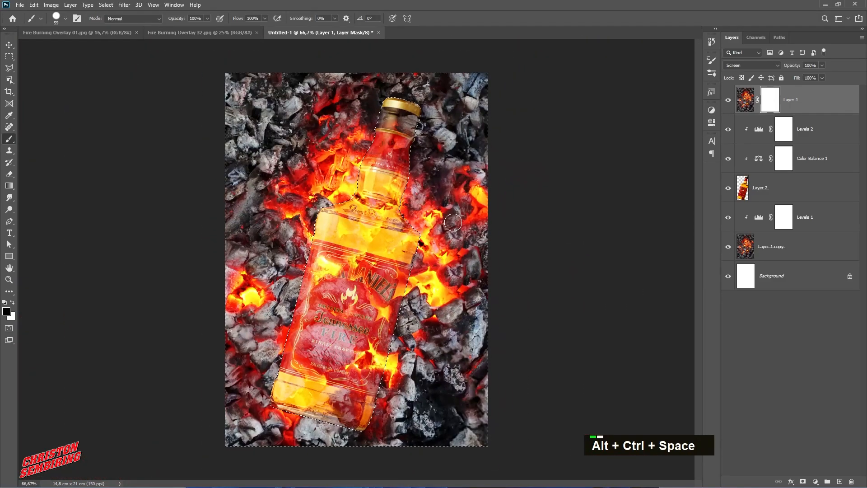
pyautogui.hotkey('ctrl', 'd')
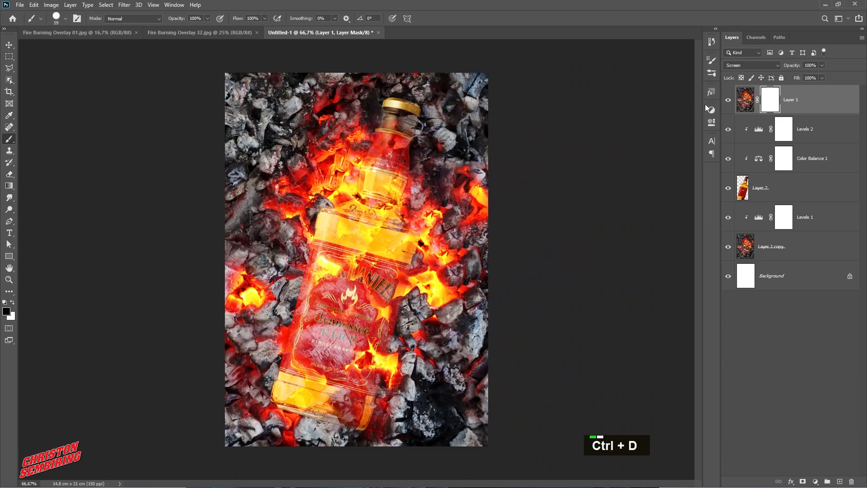
# Delete the layer mask from Layer 1 without applying it.
pyautogui.click(729, 100)
pyautogui.click(729, 101)
pyautogui.click(748, 104)
pyautogui.moveTo(771, 103); pyautogui.dragTo(856, 473)
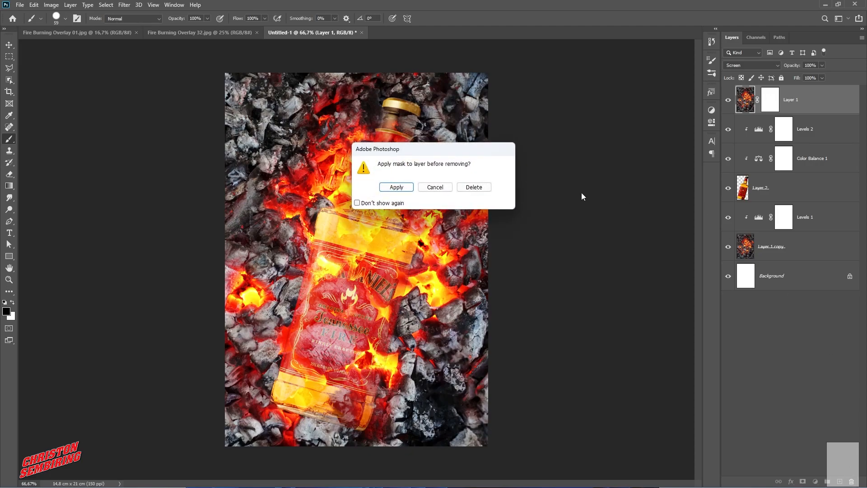
pyautogui.click(474, 189)
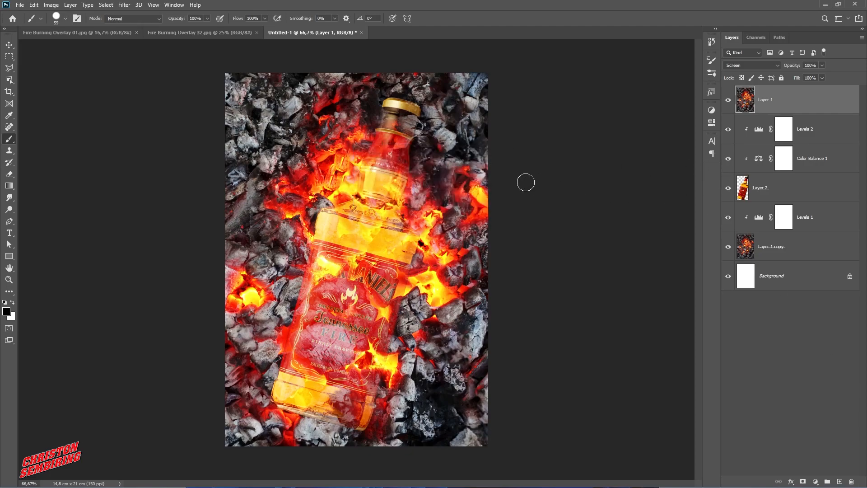
# Mask Layer 1 to the bottle's shape, using the outline of Layer 2 as the selection.
pyautogui.click(743, 192)
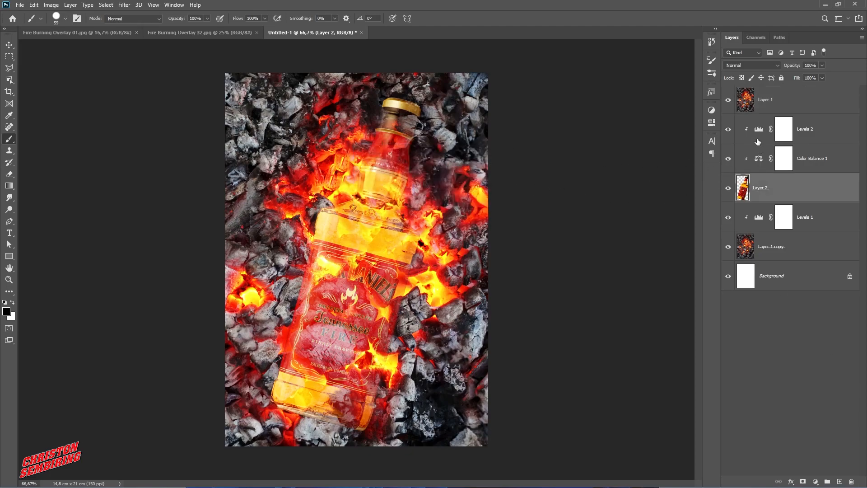
pyautogui.keyDown('ctrl'); pyautogui.click(750, 105); pyautogui.keyUp('ctrl')
pyautogui.keyDown('ctrl'); pyautogui.click(743, 190); pyautogui.keyUp('ctrl')
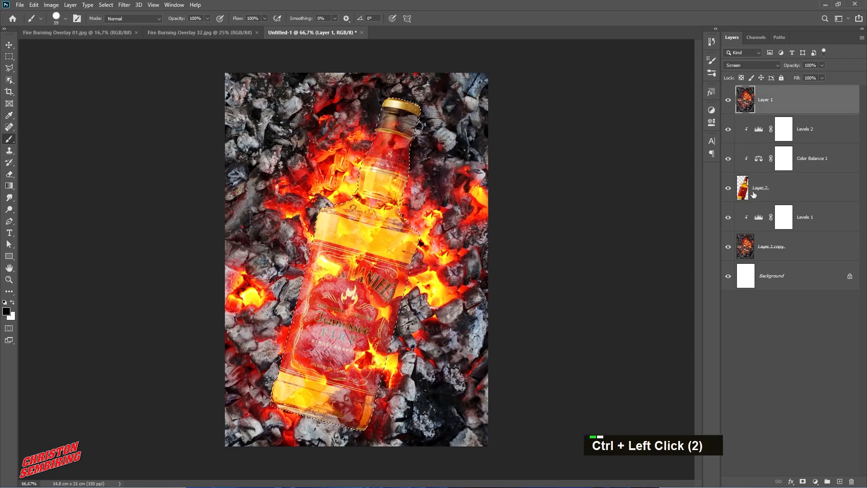
pyautogui.click(803, 480)
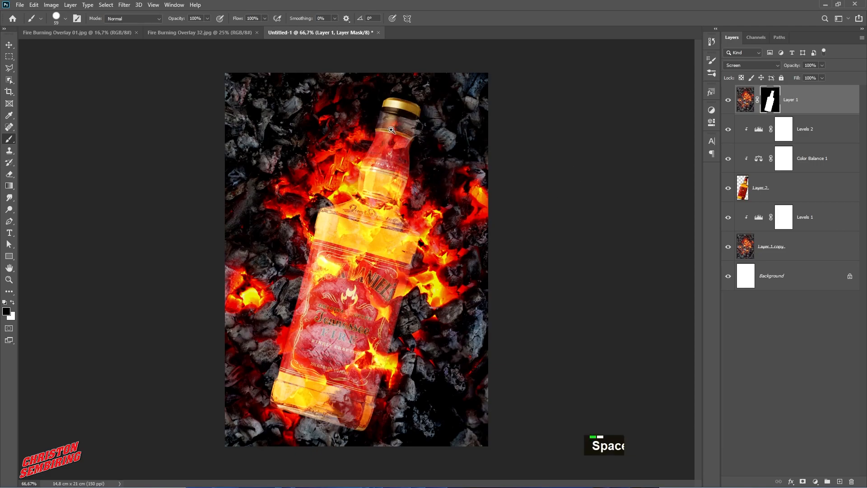
# Paint black on Layer 1's mask over the bottle's cap and upper neck label to hide the embers there.
pyautogui.keyDown('ctrl'); pyautogui.doubleClick(417, 120); pyautogui.keyUp('ctrl')
pyautogui.moveTo(365, 154)
pyautogui.mouseDown()
pyautogui.moveTo(390, 160)
pyautogui.moveTo(375, 163)
pyautogui.moveTo(390, 170)
pyautogui.moveTo(369, 177)
pyautogui.moveTo(381, 195)
pyautogui.moveTo(513, 196)
pyautogui.moveTo(453, 228)
pyautogui.moveTo(463, 255)
pyautogui.moveTo(416, 231)
pyautogui.moveTo(383, 236)
pyautogui.moveTo(378, 256)
pyautogui.moveTo(353, 218)
pyautogui.moveTo(370, 239)
pyautogui.mouseUp()
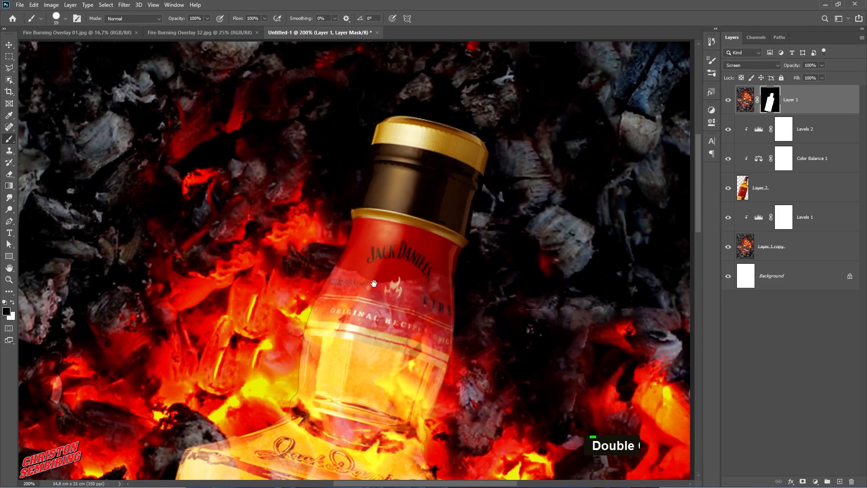
pyautogui.keyDown('ctrl'); pyautogui.doubleClick(379, 293); pyautogui.keyUp('ctrl')
pyautogui.moveTo(379, 293); pyautogui.dragTo(351, 216)
pyautogui.moveTo(263, 165)
pyautogui.mouseDown()
pyautogui.moveTo(406, 204)
pyautogui.moveTo(474, 209)
pyautogui.moveTo(499, 252)
pyautogui.moveTo(471, 261)
pyautogui.moveTo(251, 193)
pyautogui.moveTo(196, 219)
pyautogui.moveTo(199, 213)
pyautogui.moveTo(197, 242)
pyautogui.mouseUp()
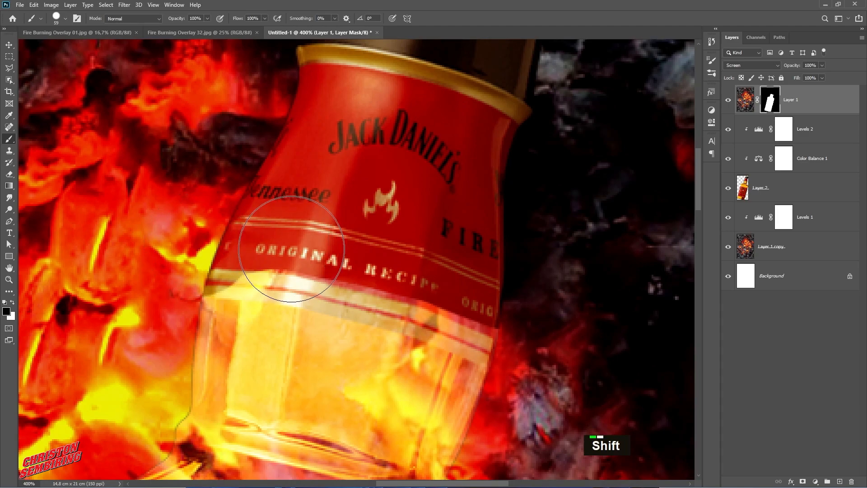
# Mask the embers off the lower neck label with straight black strokes along its gold band.
pyautogui.keyDown('shift'); pyautogui.click(311, 249); pyautogui.keyUp('shift')
pyautogui.keyDown('shift'); pyautogui.click(315, 251); pyautogui.keyUp('shift')
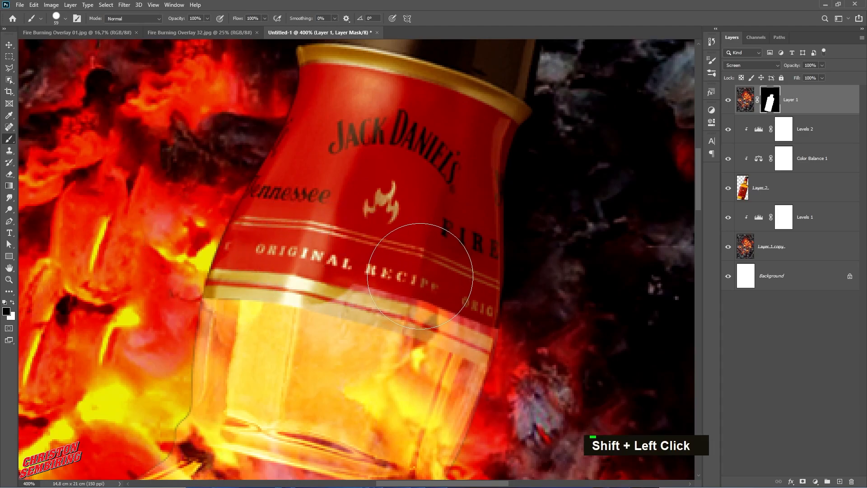
pyautogui.keyDown('shift'); pyautogui.click(420, 280); pyautogui.keyUp('shift')
pyautogui.moveTo(517, 272); pyautogui.dragTo(416, 184)
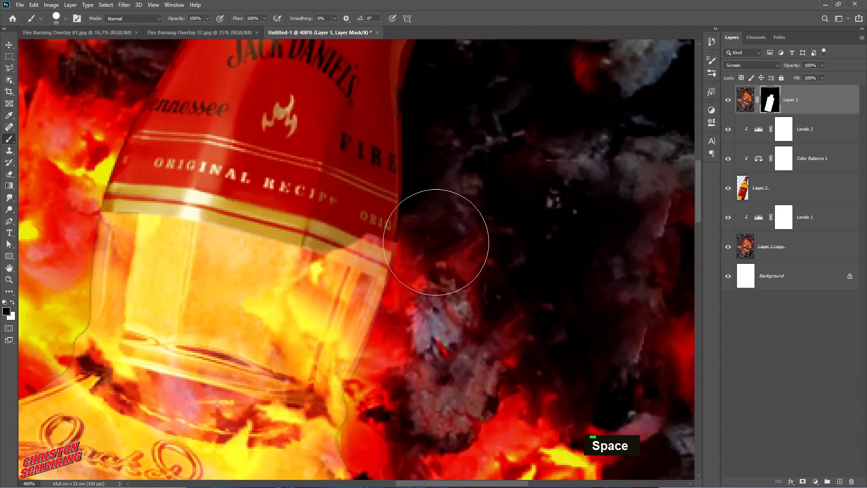
pyautogui.keyDown('shift'); pyautogui.click(424, 238); pyautogui.keyUp('shift')
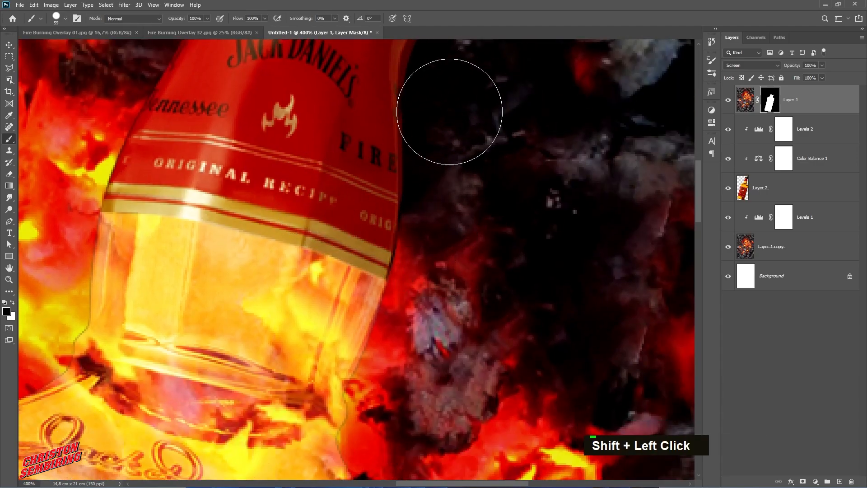
# Paint black on Layer 1's mask along the top edge and right corner of the main label, including its brand lettering.
pyautogui.moveTo(439, 310); pyautogui.dragTo(465, 226)
pyautogui.moveTo(343, 356)
pyautogui.mouseDown()
pyautogui.moveTo(395, 297)
pyautogui.moveTo(380, 358)
pyautogui.mouseUp()
pyautogui.moveTo(168, 215)
pyautogui.mouseDown()
pyautogui.moveTo(251, 344)
pyautogui.moveTo(223, 300)
pyautogui.moveTo(190, 203)
pyautogui.moveTo(135, 171)
pyautogui.moveTo(95, 111)
pyautogui.mouseUp()
pyautogui.click(78, 101)
pyautogui.moveTo(632, 248); pyautogui.dragTo(442, 244)
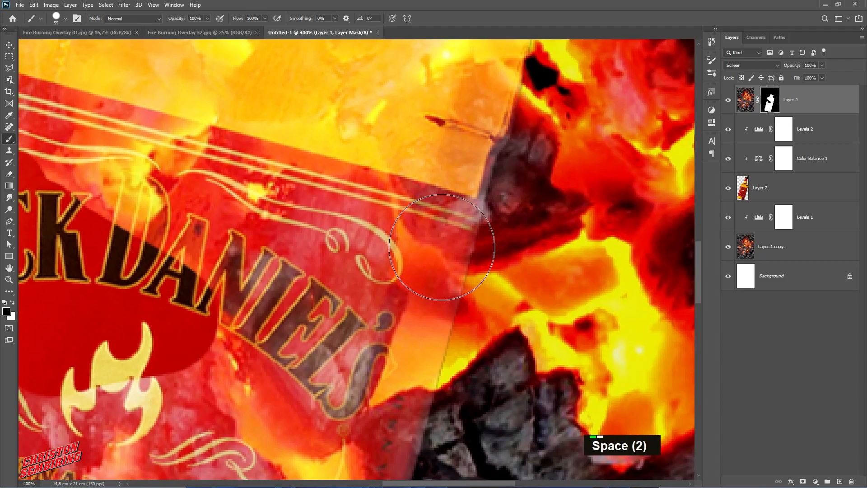
pyautogui.keyDown('shift'); pyautogui.click(442, 244); pyautogui.keyUp('shift')
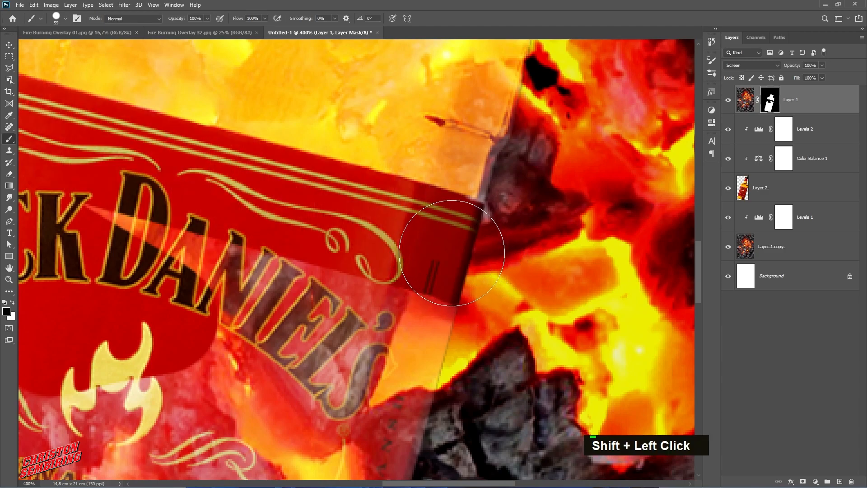
pyautogui.keyDown('shift'); pyautogui.click(355, 368); pyautogui.keyUp('shift')
pyautogui.moveTo(372, 362); pyautogui.dragTo(467, 287)
pyautogui.moveTo(457, 348); pyautogui.dragTo(408, 366)
pyautogui.moveTo(380, 332); pyautogui.dragTo(471, 315)
# Continue masking the embers off the main label's middle area and side edges with black strokes.
pyautogui.moveTo(321, 149)
pyautogui.mouseDown()
pyautogui.moveTo(493, 299)
pyautogui.moveTo(407, 289)
pyautogui.mouseUp()
pyautogui.moveTo(239, 277)
pyautogui.mouseDown()
pyautogui.moveTo(401, 304)
pyautogui.moveTo(394, 302)
pyautogui.mouseUp()
pyautogui.moveTo(289, 140)
pyautogui.mouseDown()
pyautogui.moveTo(258, 190)
pyautogui.moveTo(187, 254)
pyautogui.moveTo(403, 313)
pyautogui.moveTo(499, 318)
pyautogui.moveTo(285, 359)
pyautogui.mouseUp()
pyautogui.moveTo(395, 380)
pyautogui.mouseDown()
pyautogui.moveTo(410, 256)
pyautogui.moveTo(385, 253)
pyautogui.mouseUp()
pyautogui.moveTo(138, 258)
pyautogui.mouseDown()
pyautogui.moveTo(206, 276)
pyautogui.moveTo(567, 327)
pyautogui.mouseUp()
pyautogui.moveTo(526, 361); pyautogui.dragTo(400, 288)
pyautogui.keyDown('ctrl'); pyautogui.keyDown('alt'); pyautogui.click(402, 292); pyautogui.keyUp('alt'); pyautogui.keyUp('ctrl')
pyautogui.moveTo(412, 170)
pyautogui.mouseDown()
pyautogui.moveTo(551, 285)
pyautogui.moveTo(516, 336)
pyautogui.moveTo(354, 296)
pyautogui.moveTo(365, 356)
pyautogui.moveTo(492, 251)
pyautogui.moveTo(482, 251)
pyautogui.mouseUp()
pyautogui.moveTo(216, 181)
pyautogui.mouseDown()
pyautogui.moveTo(322, 226)
pyautogui.moveTo(240, 266)
pyautogui.moveTo(600, 310)
pyautogui.mouseUp()
pyautogui.moveTo(560, 355); pyautogui.dragTo(497, 273)
# Mask the embers off the main label's lower part, down to its gold bottom lines.
pyautogui.moveTo(567, 203)
pyautogui.mouseDown()
pyautogui.moveTo(576, 253)
pyautogui.moveTo(502, 296)
pyautogui.moveTo(517, 350)
pyautogui.moveTo(507, 372)
pyautogui.moveTo(533, 384)
pyautogui.moveTo(524, 381)
pyautogui.mouseUp()
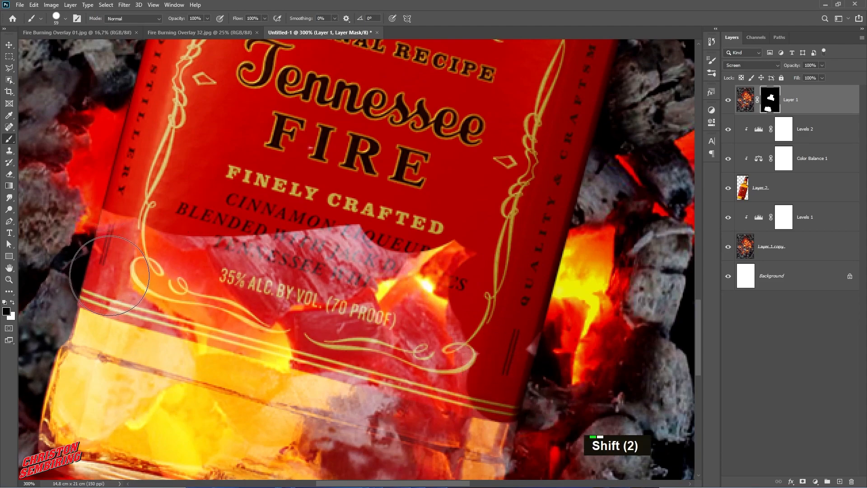
pyautogui.keyDown('shift'); pyautogui.click(111, 270); pyautogui.keyUp('shift')
pyautogui.keyDown('shift'); pyautogui.click(426, 274); pyautogui.keyUp('shift')
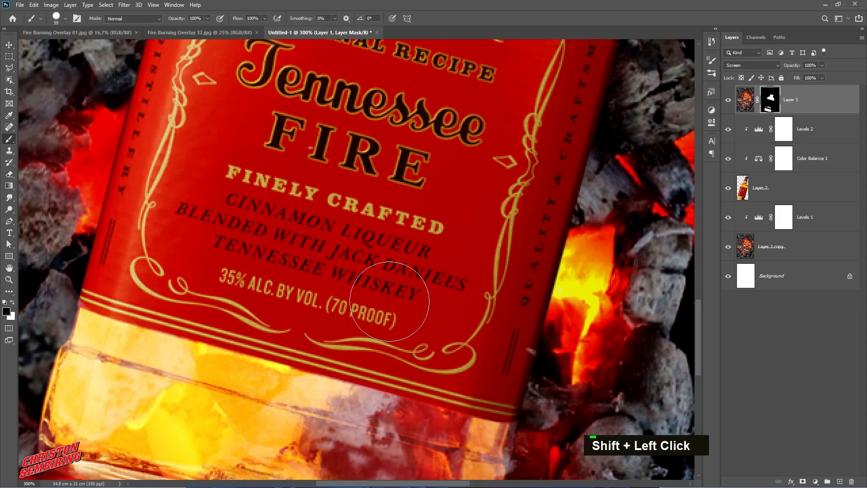
pyautogui.doubleClick(521, 377)
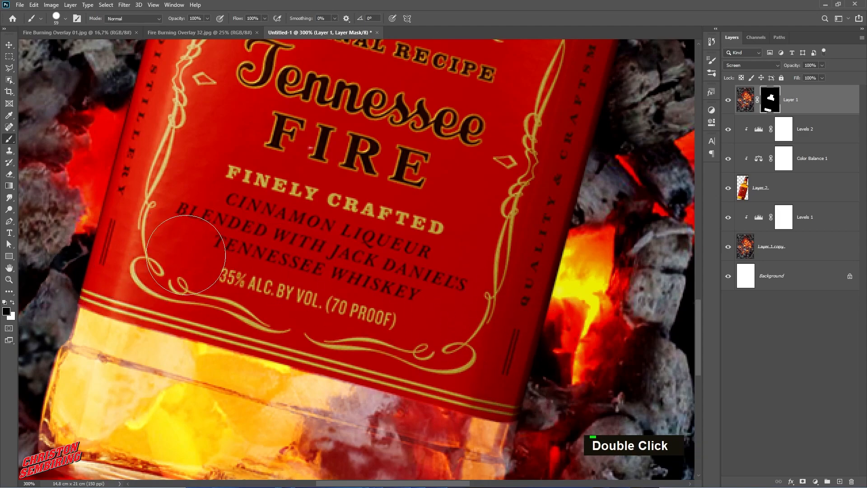
# Examine the cleaned labels and the embers over the bottle's glass, both close up and in the full composition.
pyautogui.moveTo(380, 281); pyautogui.dragTo(381, 193)
pyautogui.keyDown('ctrl'); pyautogui.keyDown('alt'); pyautogui.click(346, 263); pyautogui.keyUp('alt'); pyautogui.keyUp('ctrl')
pyautogui.keyDown('ctrl'); pyautogui.keyDown('alt'); pyautogui.click(345, 263); pyautogui.keyUp('alt'); pyautogui.keyUp('ctrl')
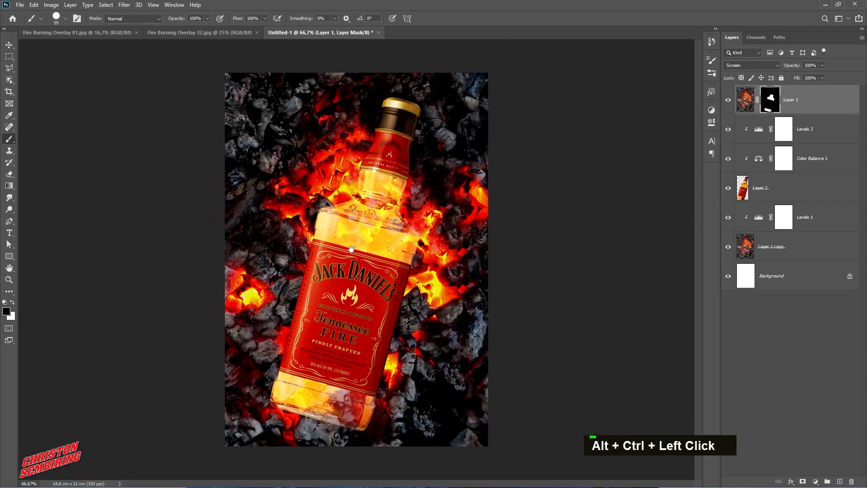
pyautogui.keyDown('ctrl'); pyautogui.click(368, 255); pyautogui.keyUp('ctrl')
pyautogui.keyDown('ctrl'); pyautogui.click(355, 279); pyautogui.keyUp('ctrl')
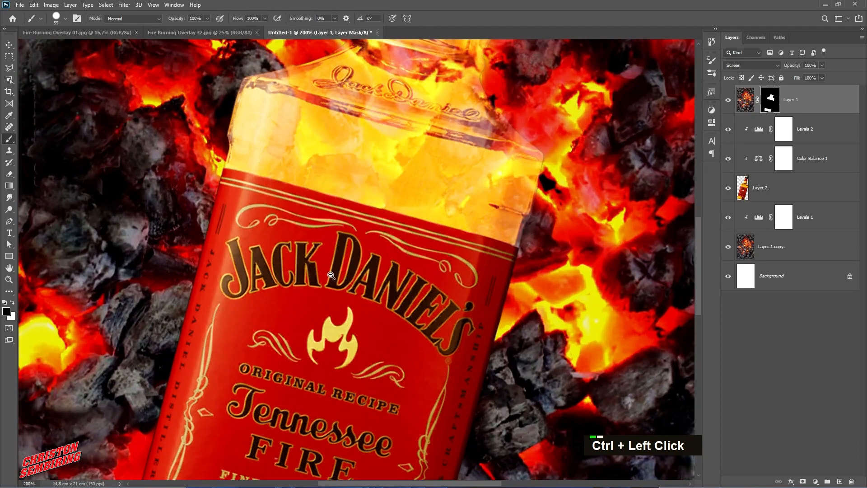
pyautogui.keyDown('ctrl'); pyautogui.keyDown('alt'); pyautogui.click(330, 276); pyautogui.keyUp('alt'); pyautogui.keyUp('ctrl')
pyautogui.moveTo(349, 257); pyautogui.dragTo(348, 321)
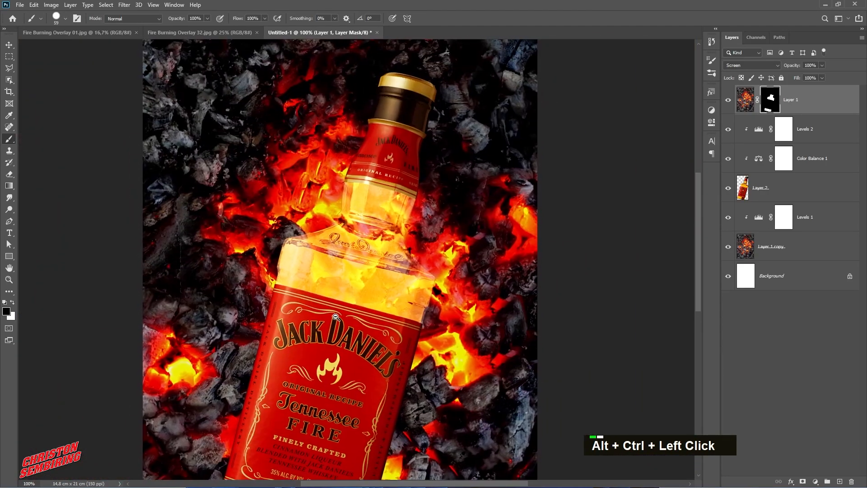
pyautogui.keyDown('ctrl'); pyautogui.keyDown('alt'); pyautogui.click(334, 316); pyautogui.keyUp('alt'); pyautogui.keyUp('ctrl')
# Set Layer 1's opacity to 74% and deselect the layer.
pyautogui.click(8, 44)
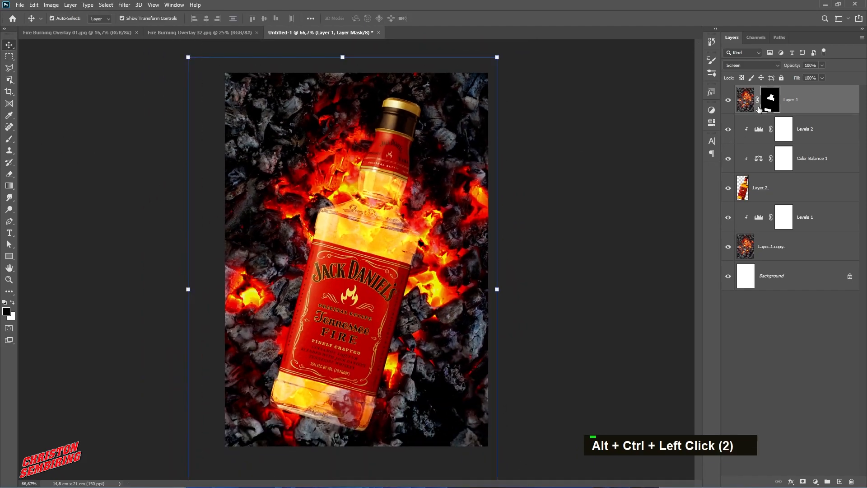
pyautogui.click(744, 108)
pyautogui.click(822, 66)
pyautogui.moveTo(823, 77)
pyautogui.mouseDown()
pyautogui.moveTo(804, 74)
pyautogui.moveTo(812, 80)
pyautogui.mouseUp()
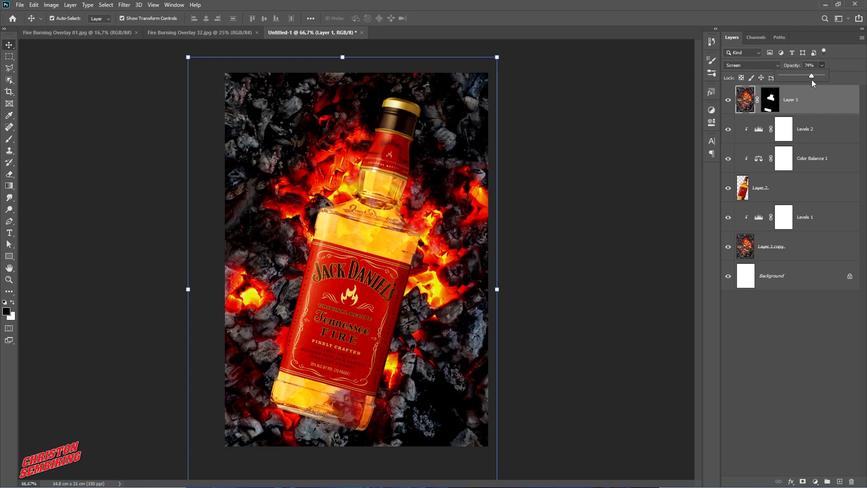
pyautogui.click(595, 196)
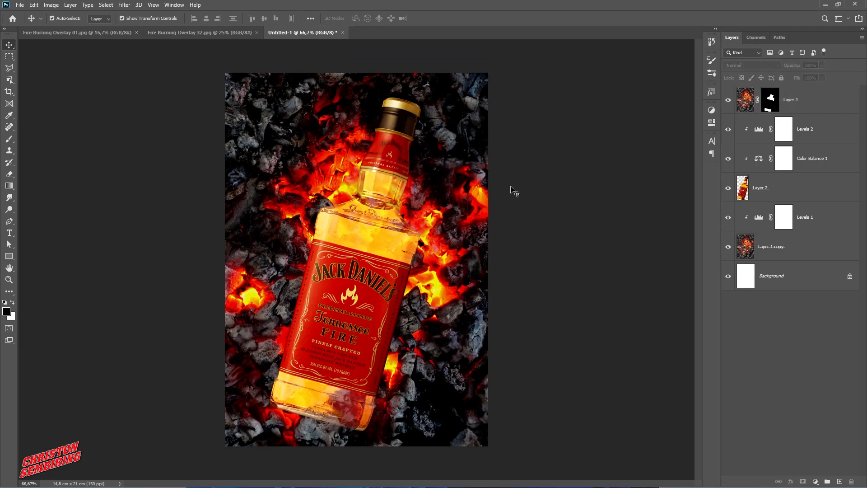
# Add an Inner Glow to the bottle's Layer 2 with the orange colour ed7800 and a size of 24 px.
pyautogui.click(761, 191)
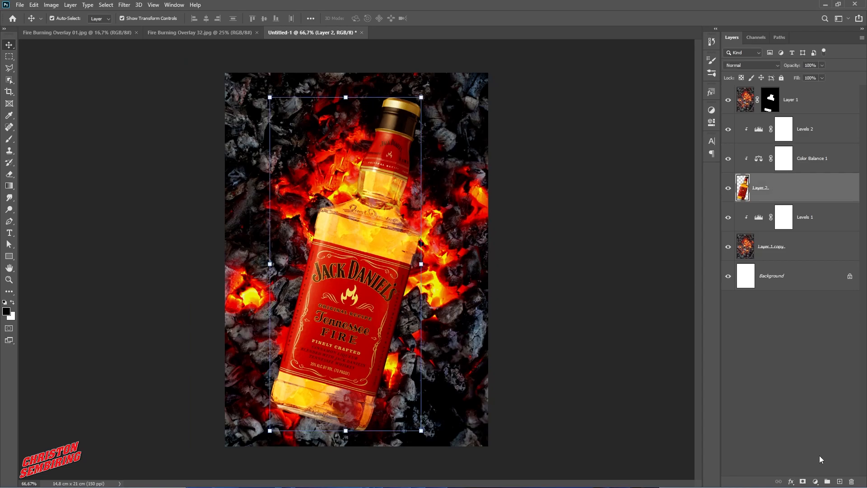
pyautogui.click(791, 480)
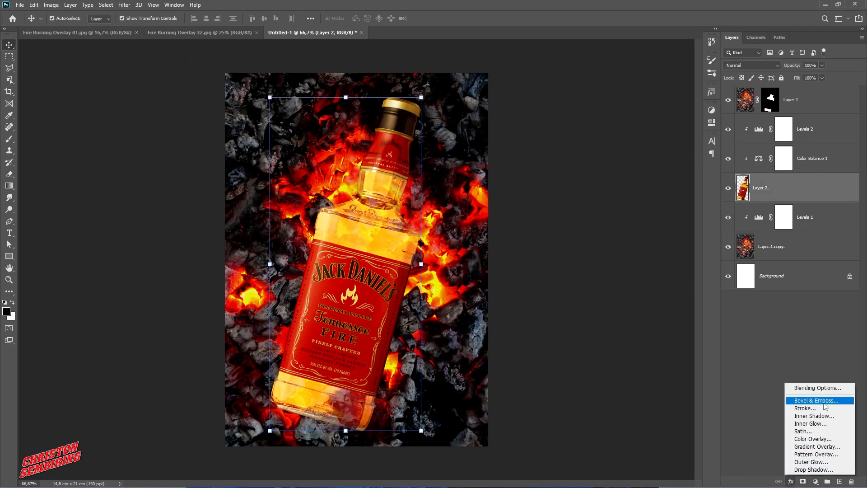
pyautogui.click(813, 423)
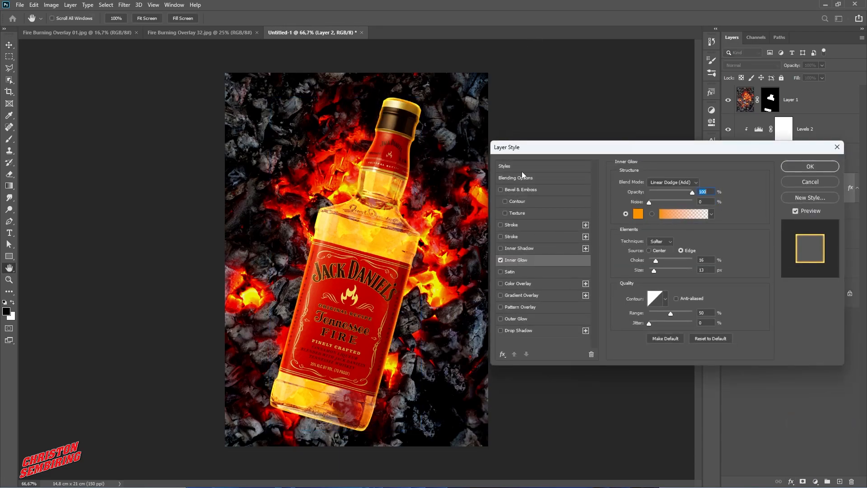
pyautogui.click(638, 214)
pyautogui.click(446, 226)
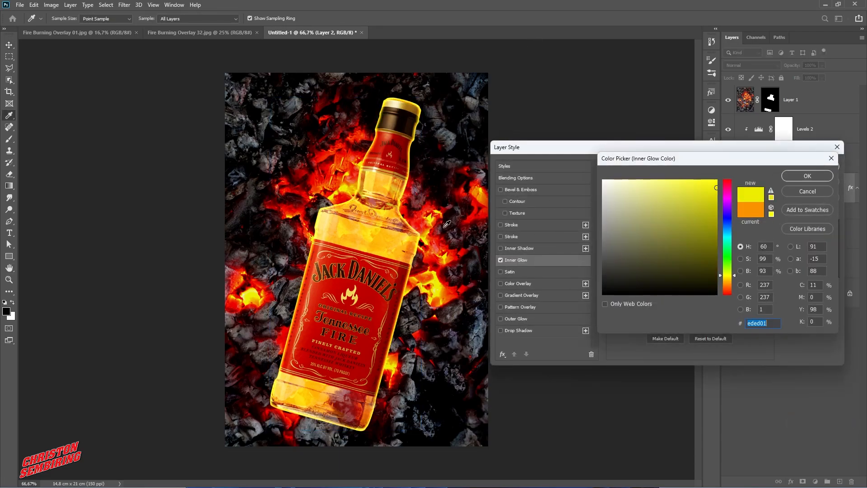
pyautogui.click(429, 221)
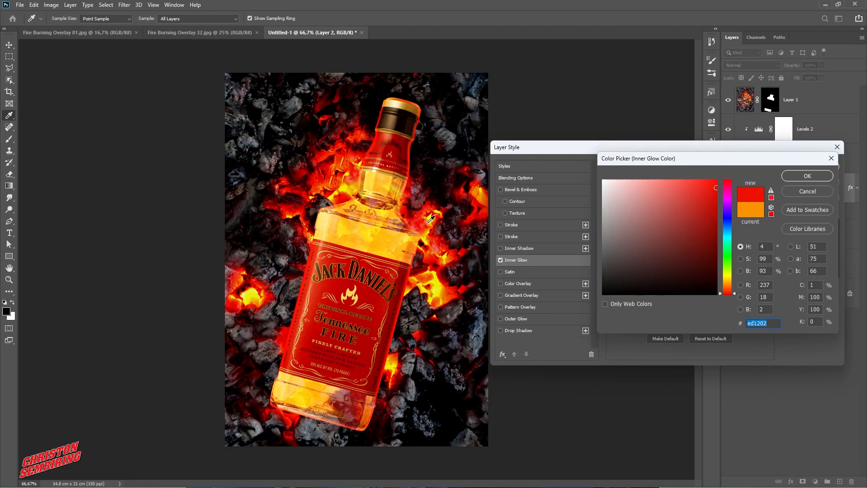
pyautogui.click(431, 219)
pyautogui.click(430, 218)
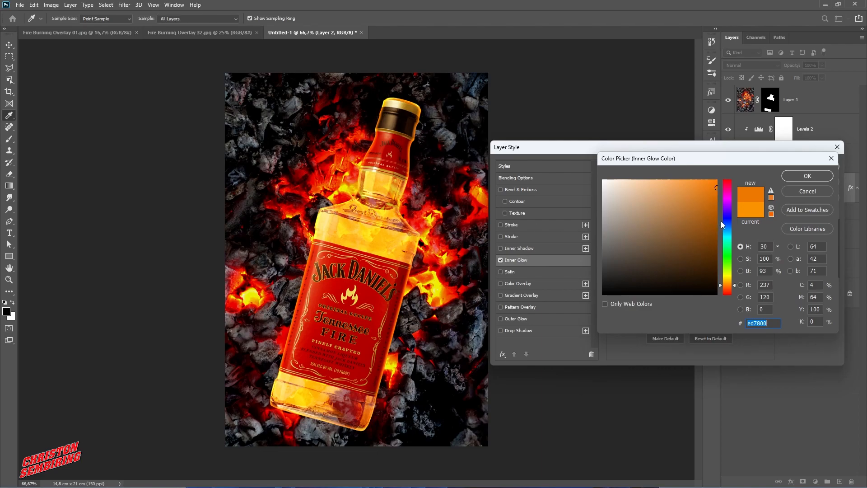
pyautogui.click(808, 176)
pyautogui.moveTo(654, 270); pyautogui.dragTo(657, 269)
pyautogui.click(807, 171)
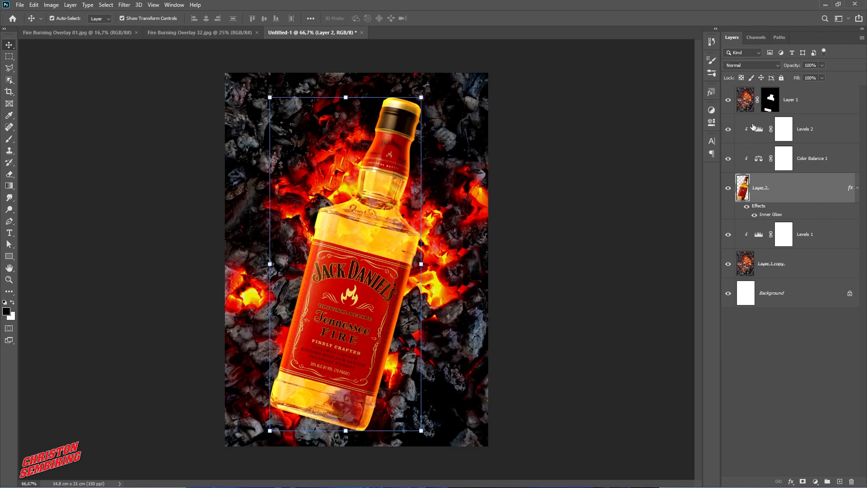
# Change the blend mode of the bottle's Inner Glow to Screen.
pyautogui.click(728, 100)
pyautogui.doubleClick(783, 214)
pyautogui.click(673, 182)
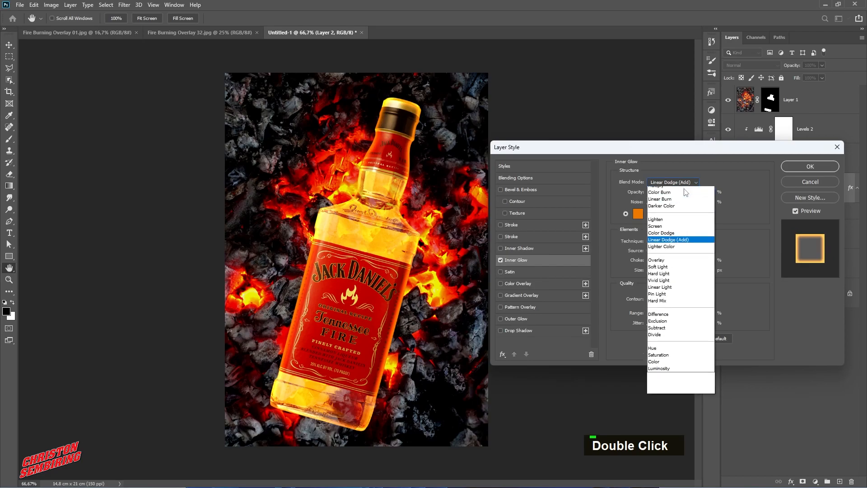
pyautogui.click(657, 258)
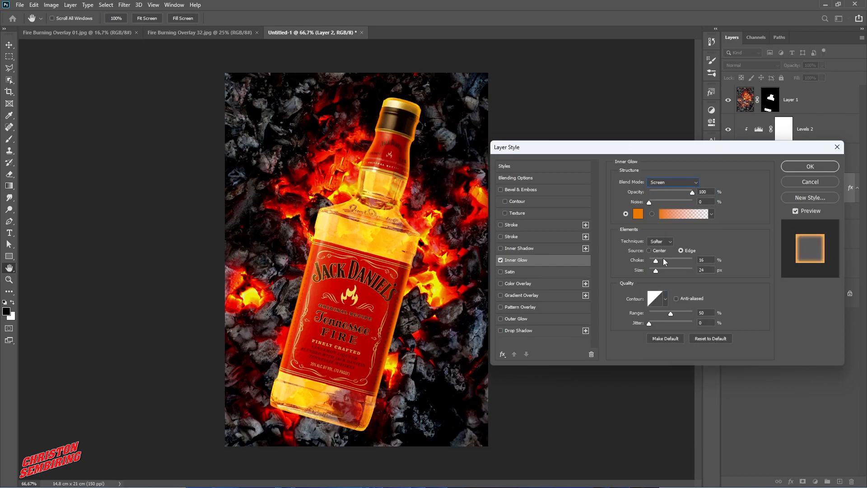
pyautogui.click(808, 167)
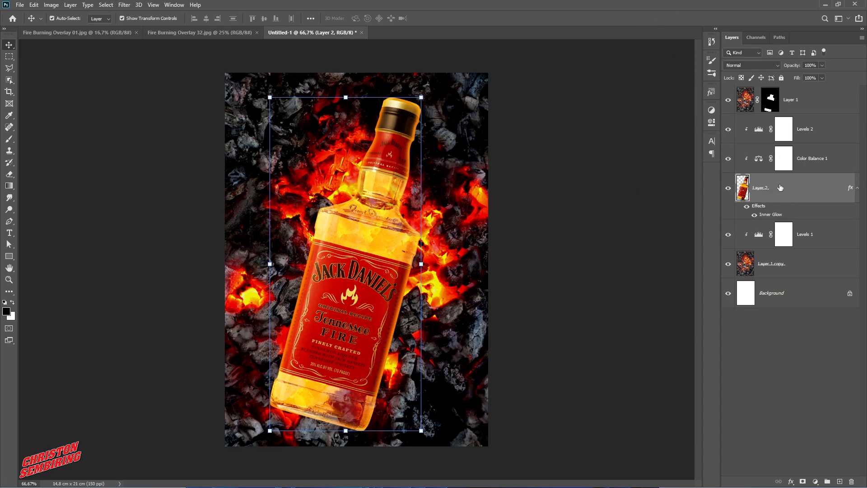
# Convert the bottle's Inner Glow effect into its own separate layer.
pyautogui.rightClick(780, 213)
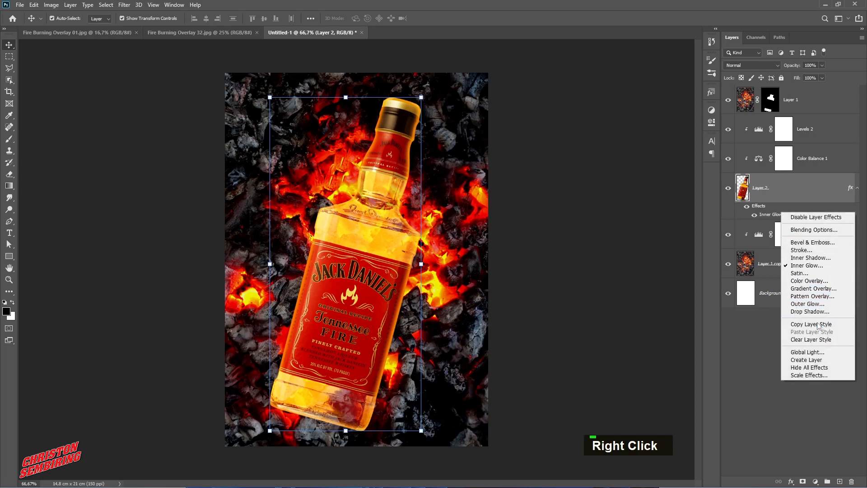
pyautogui.click(807, 360)
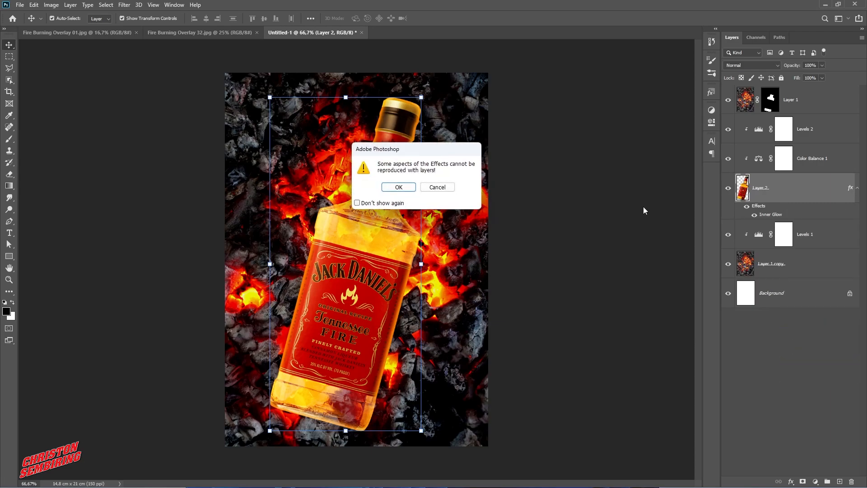
pyautogui.click(398, 187)
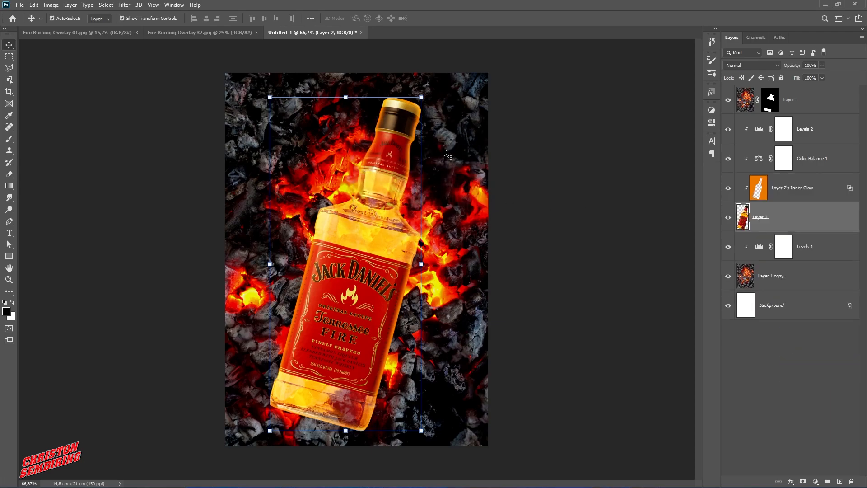
# Add a layer mask to the separated Inner Glow layer and activate the Brush tool for it.
pyautogui.click(790, 192)
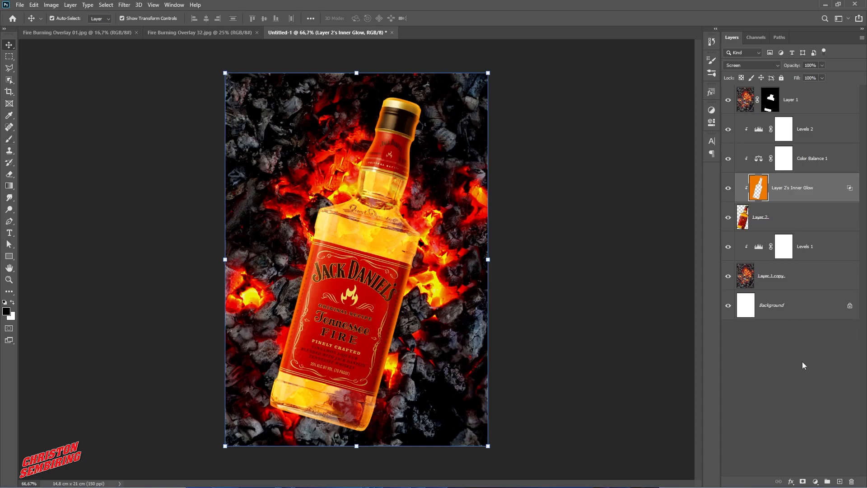
pyautogui.click(803, 481)
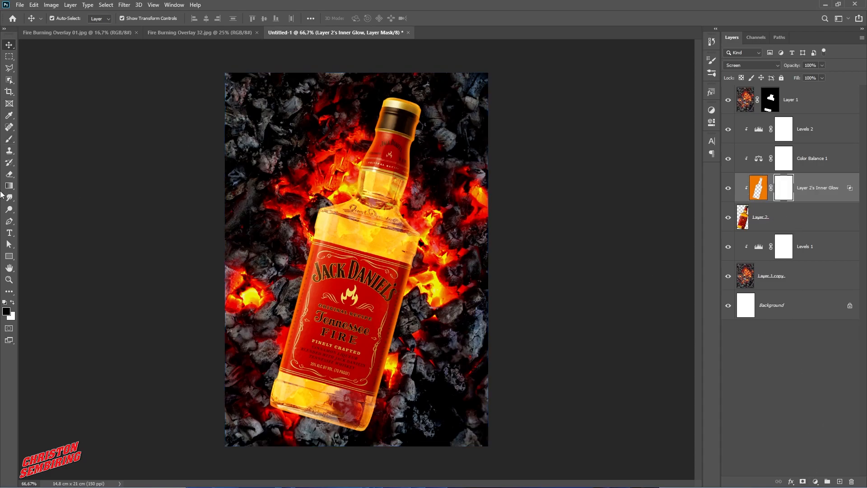
pyautogui.click(9, 139)
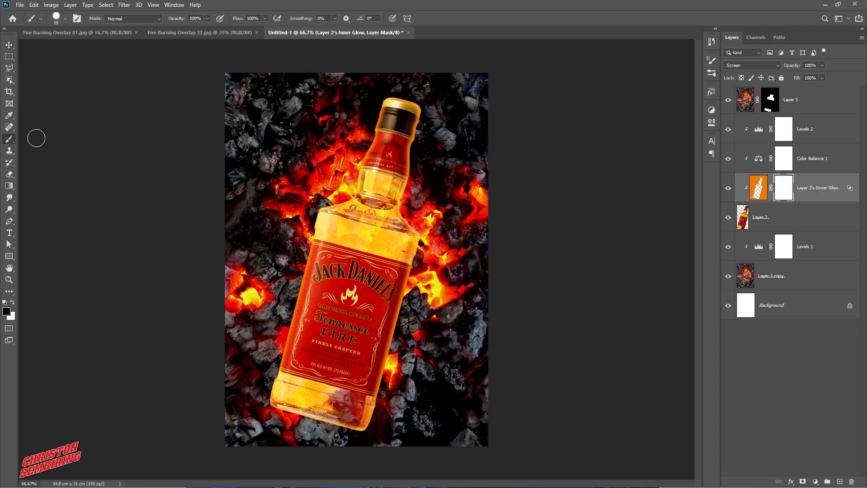
pyautogui.click(264, 19)
pyautogui.click(427, 115)
pyautogui.moveTo(427, 115); pyautogui.dragTo(422, 113)
pyautogui.hotkey('ctrl', 'z')
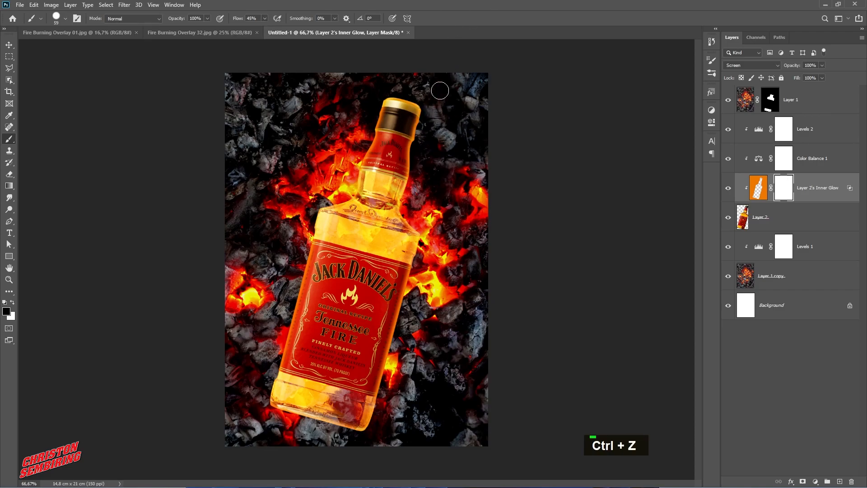
# Set up a Soft Round brush with 0% hardness, a size of 105 px and 22% flow.
pyautogui.rightClick(445, 117)
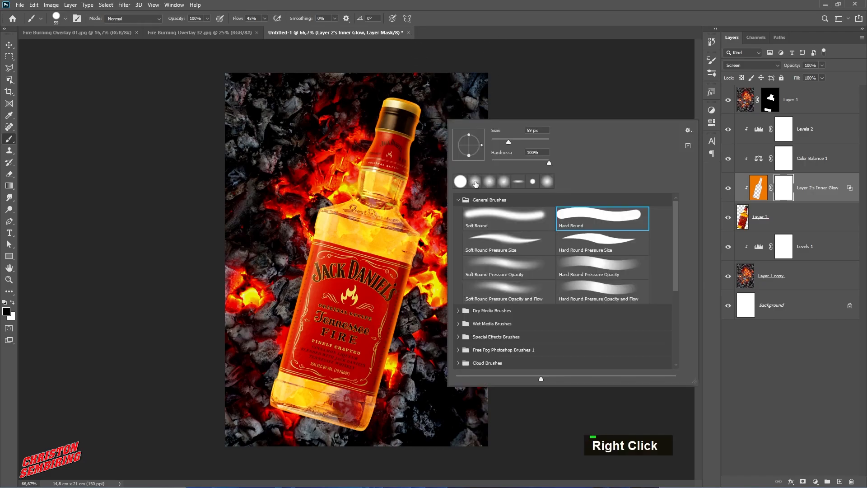
pyautogui.click(496, 220)
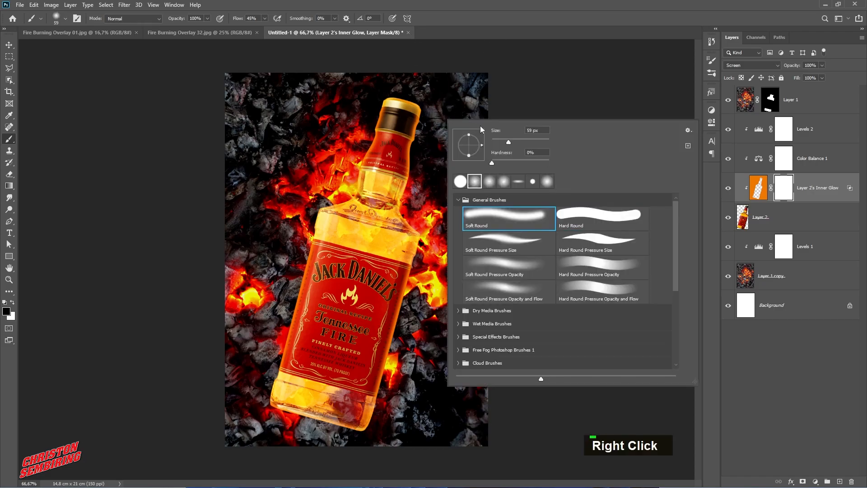
pyautogui.click(513, 143)
pyautogui.moveTo(524, 144); pyautogui.dragTo(522, 143)
pyautogui.moveTo(265, 18); pyautogui.dragTo(254, 30)
# Fade the orange glow around the bottle's cap and at spots along its edges with black strokes on the glow's mask, and deselect the layer.
pyautogui.click(443, 107)
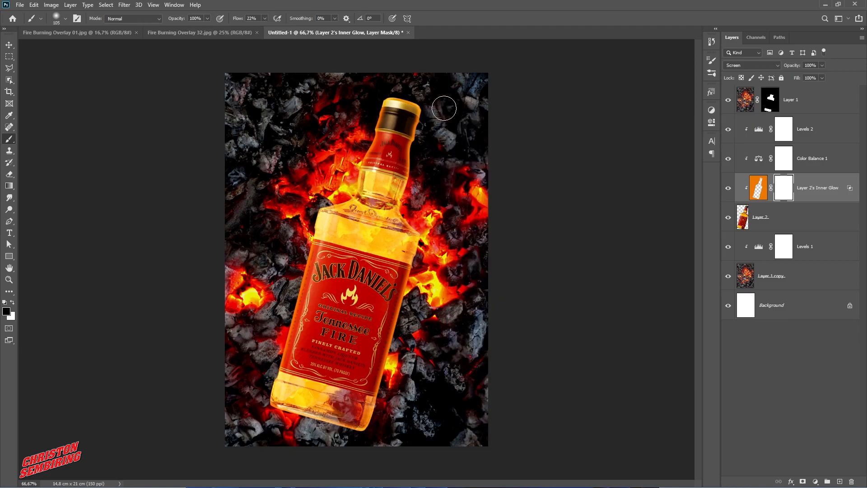
pyautogui.moveTo(426, 113); pyautogui.dragTo(432, 108)
pyautogui.doubleClick(437, 106)
pyautogui.moveTo(388, 102)
pyautogui.mouseDown()
pyautogui.moveTo(408, 95)
pyautogui.moveTo(372, 105)
pyautogui.moveTo(426, 88)
pyautogui.moveTo(403, 100)
pyautogui.moveTo(409, 114)
pyautogui.moveTo(431, 109)
pyautogui.moveTo(413, 126)
pyautogui.moveTo(452, 113)
pyautogui.moveTo(418, 131)
pyautogui.moveTo(449, 115)
pyautogui.moveTo(382, 116)
pyautogui.mouseUp()
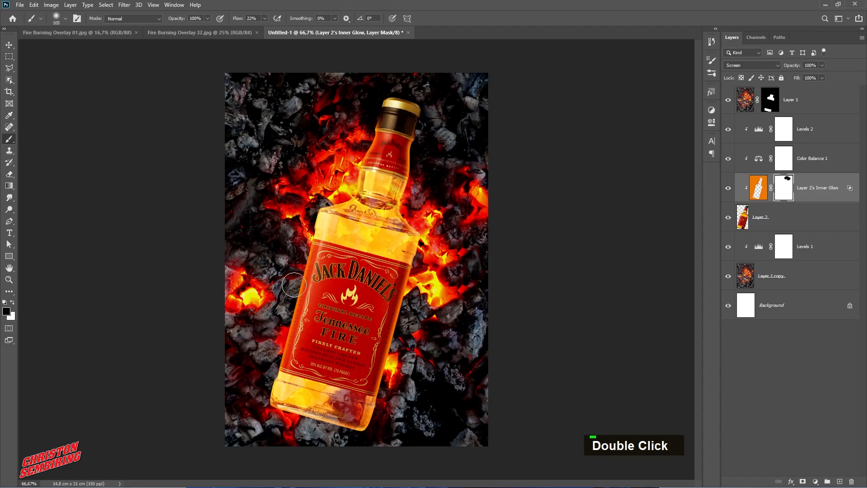
pyautogui.moveTo(296, 288)
pyautogui.mouseDown()
pyautogui.moveTo(286, 313)
pyautogui.moveTo(310, 285)
pyautogui.mouseUp()
pyautogui.moveTo(314, 206); pyautogui.dragTo(316, 208)
pyautogui.moveTo(417, 331)
pyautogui.mouseDown()
pyautogui.moveTo(399, 325)
pyautogui.moveTo(408, 312)
pyautogui.moveTo(409, 325)
pyautogui.mouseUp()
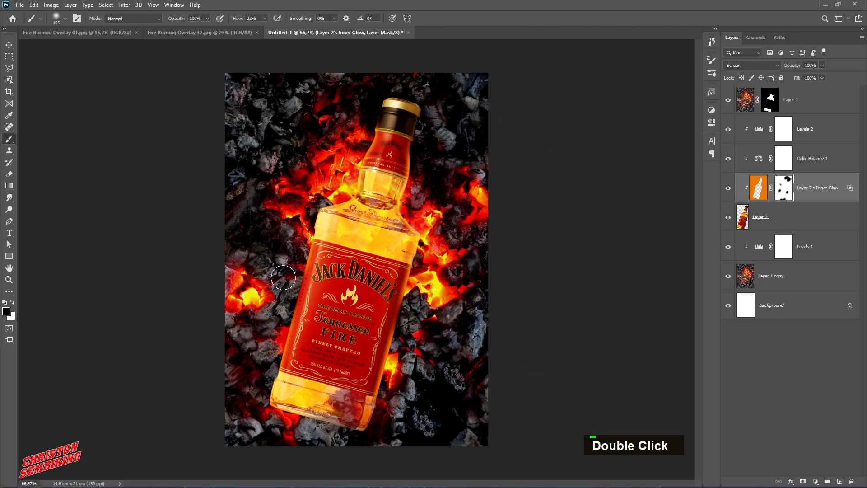
pyautogui.click(9, 44)
pyautogui.doubleClick(204, 177)
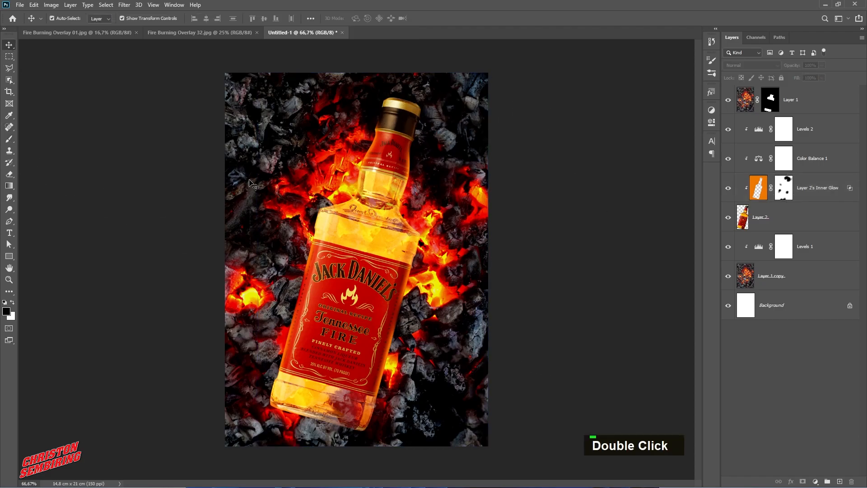
# Reduce the red and yellow shift of the bottle's midtones in Color Balance 1.
pyautogui.keyDown('ctrl'); pyautogui.keyDown('alt'); pyautogui.click(511, 260); pyautogui.keyUp('alt'); pyautogui.keyUp('ctrl')
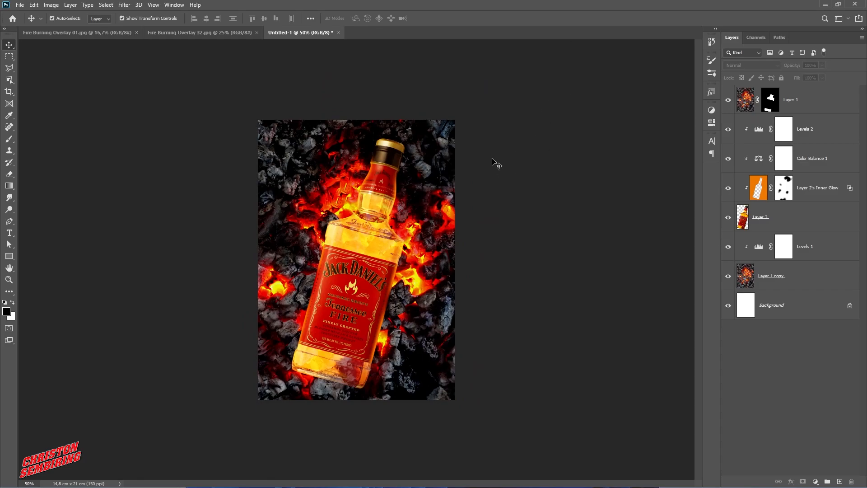
pyautogui.click(400, 182)
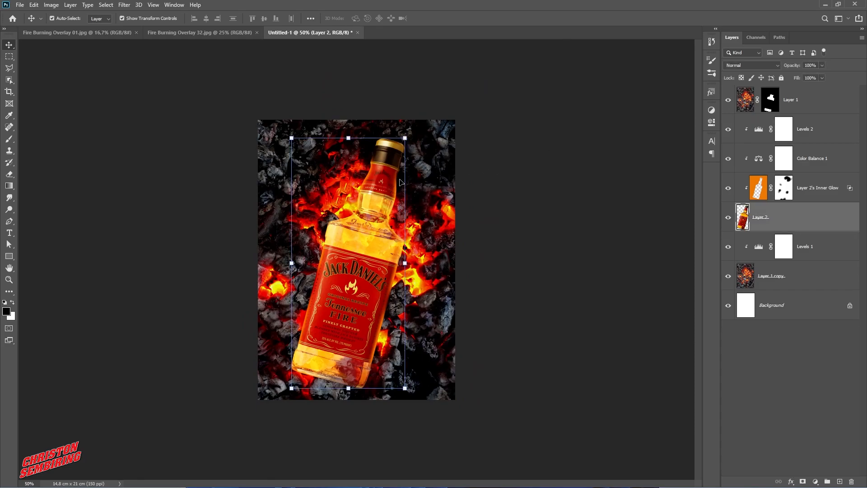
pyautogui.doubleClick(759, 160)
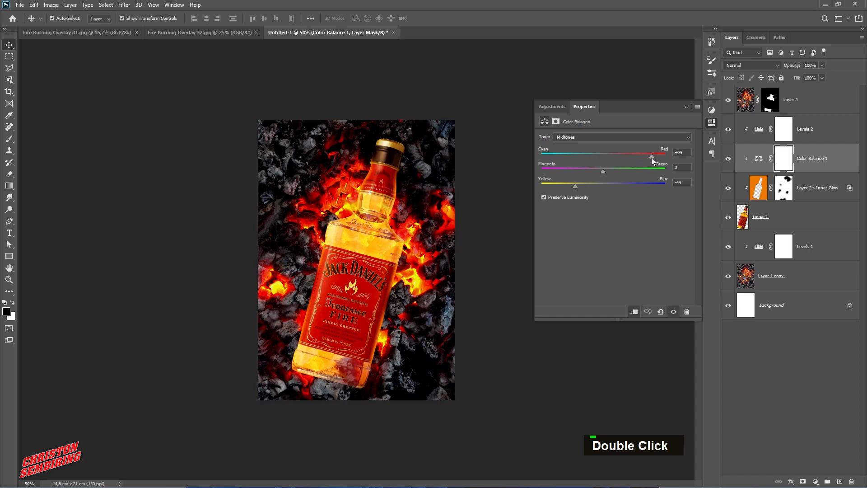
pyautogui.moveTo(655, 157); pyautogui.dragTo(650, 157)
pyautogui.moveTo(579, 188); pyautogui.dragTo(590, 190)
pyautogui.click(685, 107)
# Darken the bottle by setting the midtone input of Levels 2 to 0.76.
pyautogui.doubleClick(759, 129)
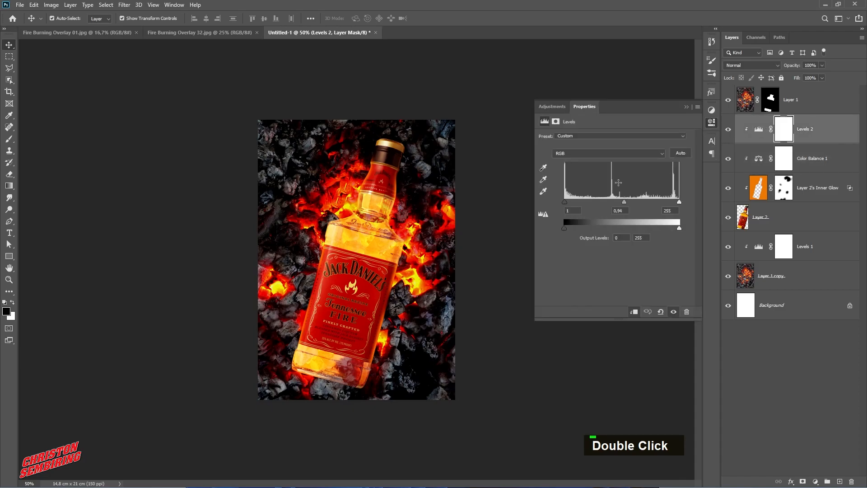
pyautogui.moveTo(625, 202)
pyautogui.mouseDown()
pyautogui.moveTo(638, 203)
pyautogui.moveTo(631, 202)
pyautogui.mouseUp()
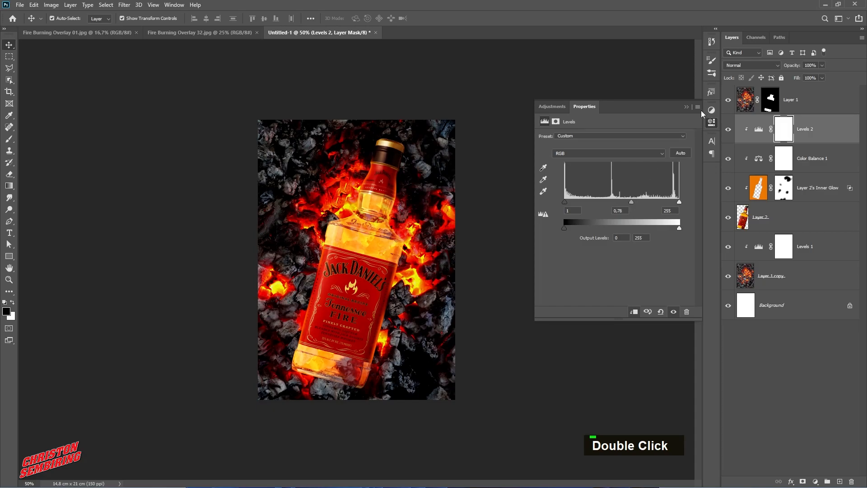
pyautogui.click(686, 107)
# Deepen the coals' shadows slightly by raising the black input level of Levels 1.
pyautogui.click(760, 247)
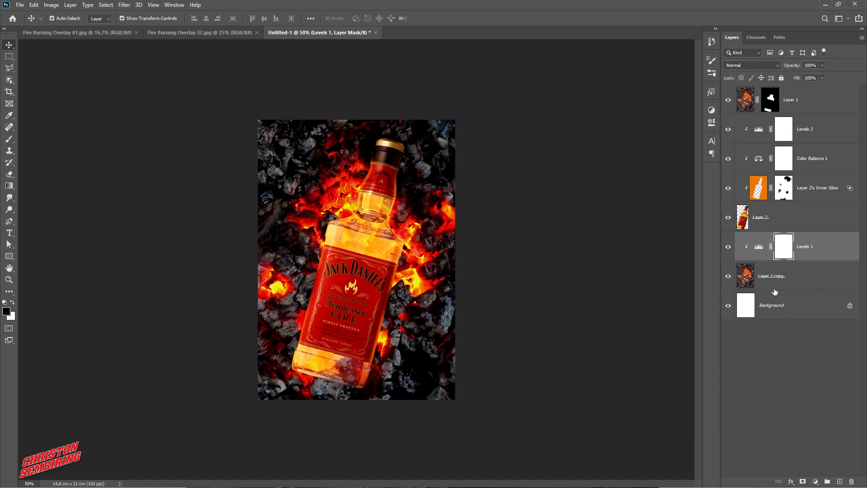
pyautogui.doubleClick(759, 248)
pyautogui.moveTo(581, 201); pyautogui.dragTo(585, 203)
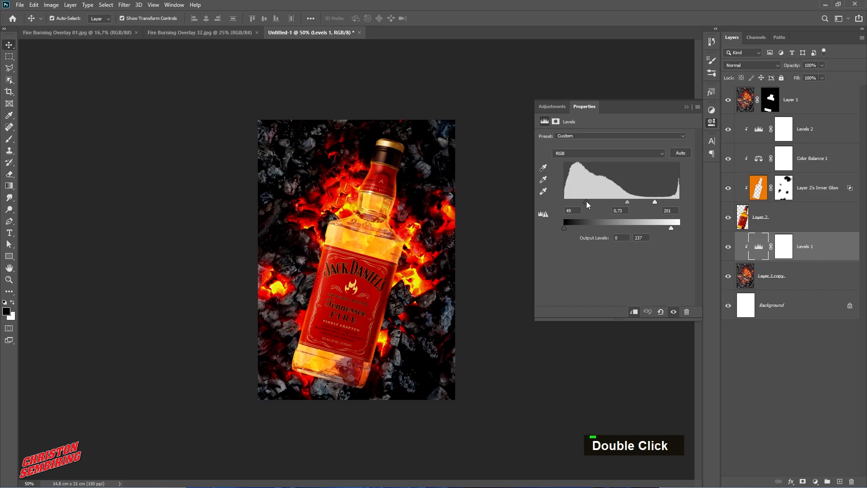
pyautogui.click(686, 106)
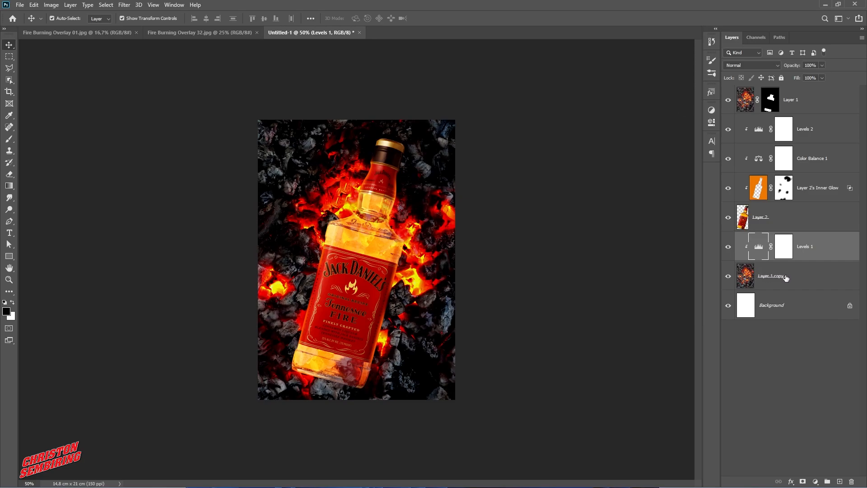
# Add a Color Balance adjustment to the coals' Layer 1 copy and shift its midtones toward yellow.
pyautogui.click(786, 278)
pyautogui.click(814, 481)
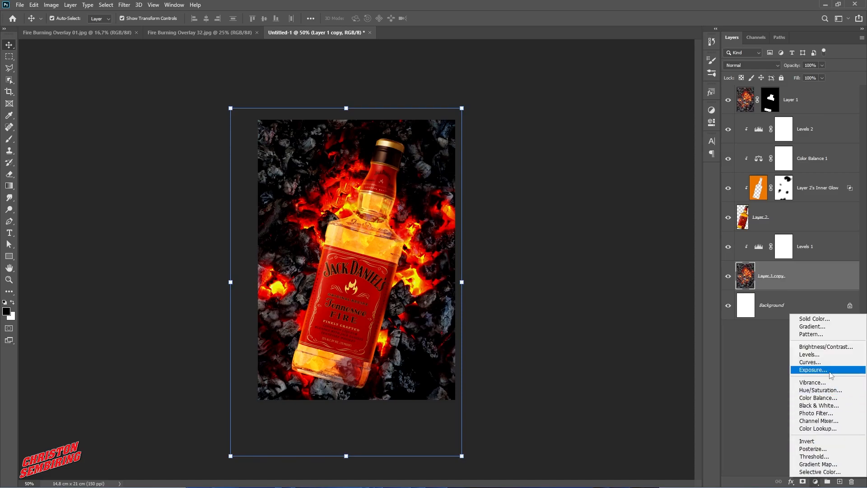
pyautogui.click(819, 393)
pyautogui.moveTo(603, 157); pyautogui.dragTo(614, 158)
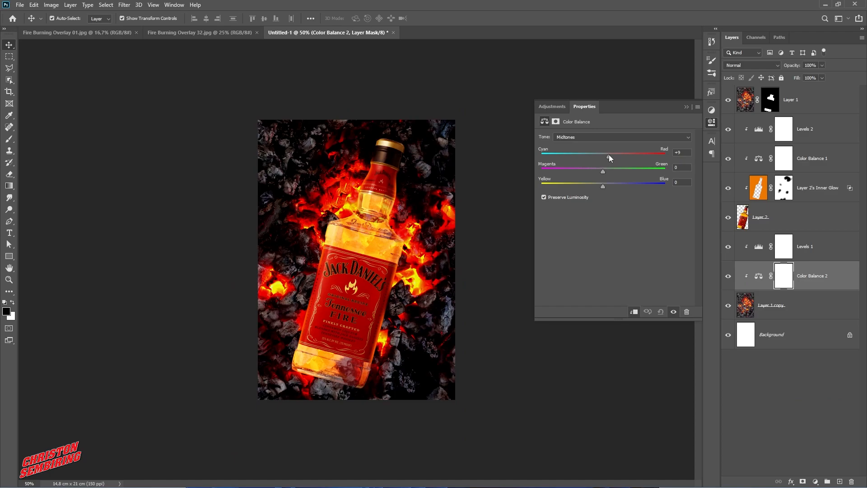
pyautogui.moveTo(604, 187); pyautogui.dragTo(589, 187)
pyautogui.moveTo(609, 158); pyautogui.dragTo(604, 159)
pyautogui.click(686, 107)
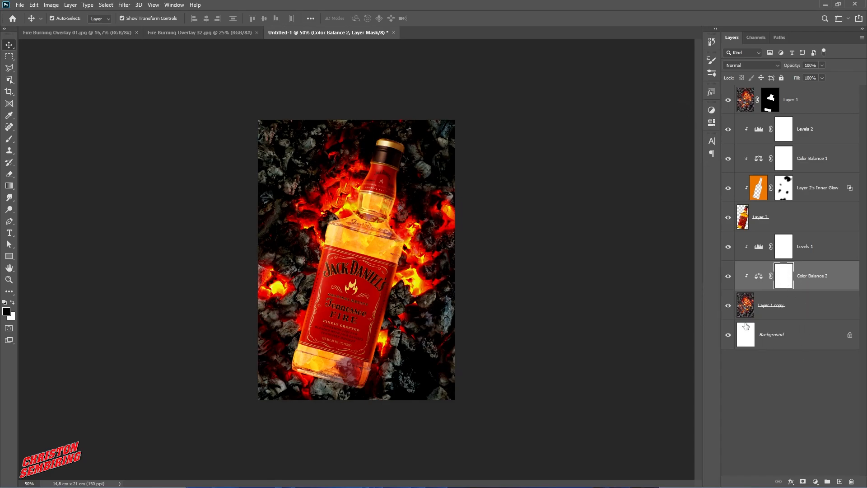
pyautogui.press('ctrl')
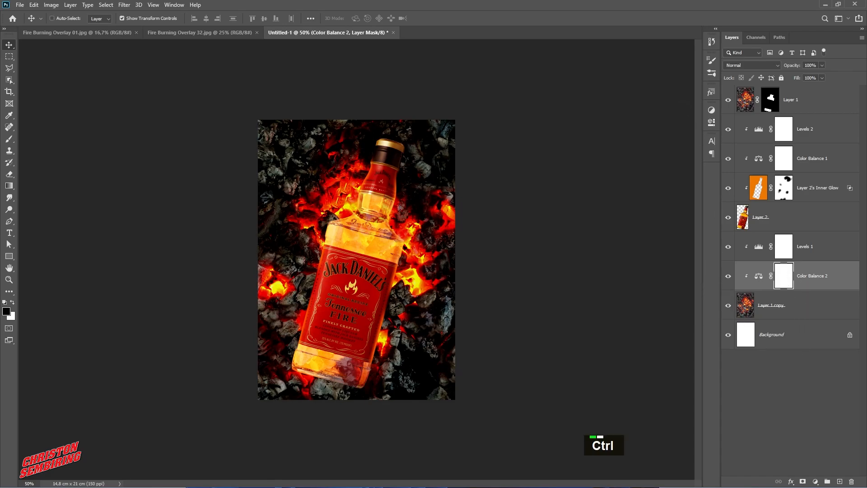
# Invert the Color Balance 2 mask to black and brush white over the upper-left coals at 22% flow.
pyautogui.hotkey('ctrl', 'i')
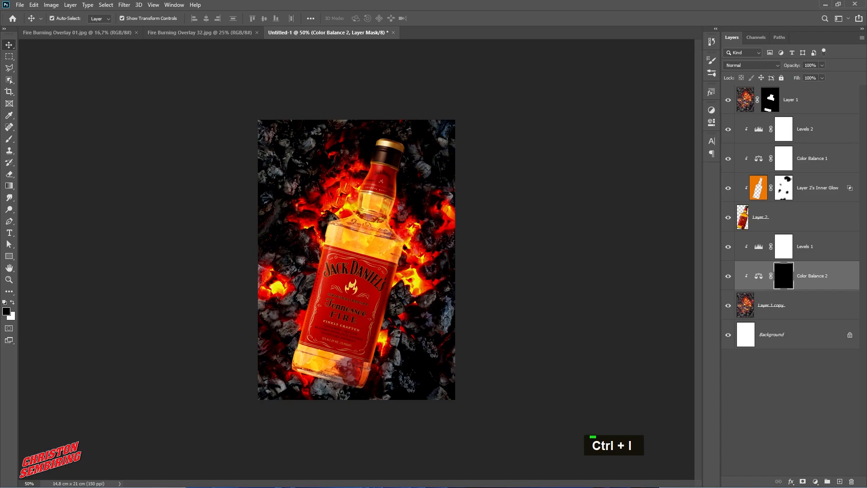
pyautogui.press('b')
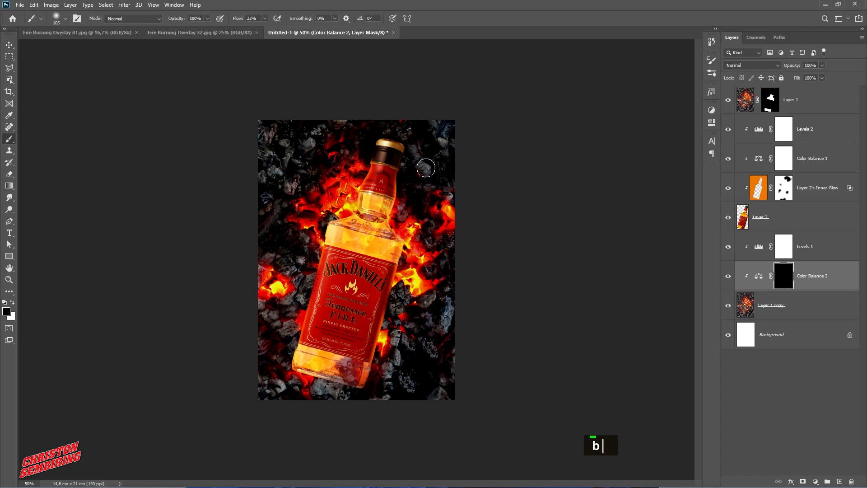
pyautogui.press('x')
pyautogui.click(292, 158)
pyautogui.doubleClick(13, 302)
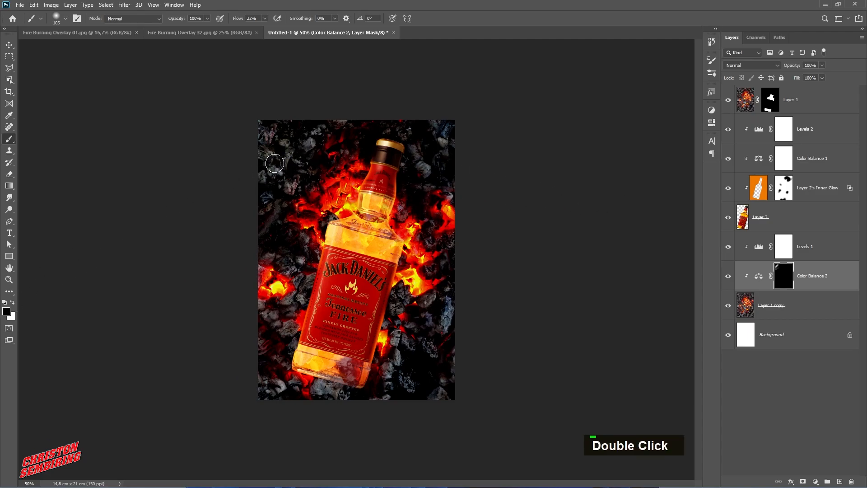
pyautogui.press('x')
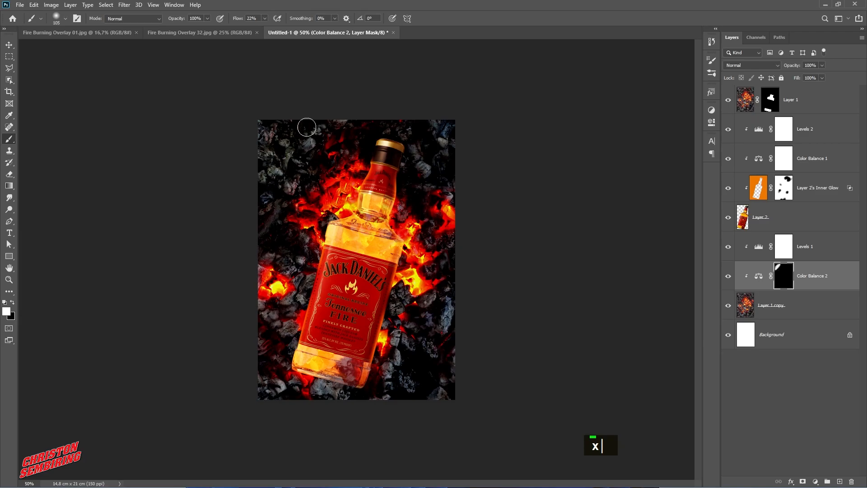
# Set the brush flow to 100%, paint white over the upper-left coals with a larger brush, and compare with Color Balance 2 hidden.
pyautogui.click(265, 19)
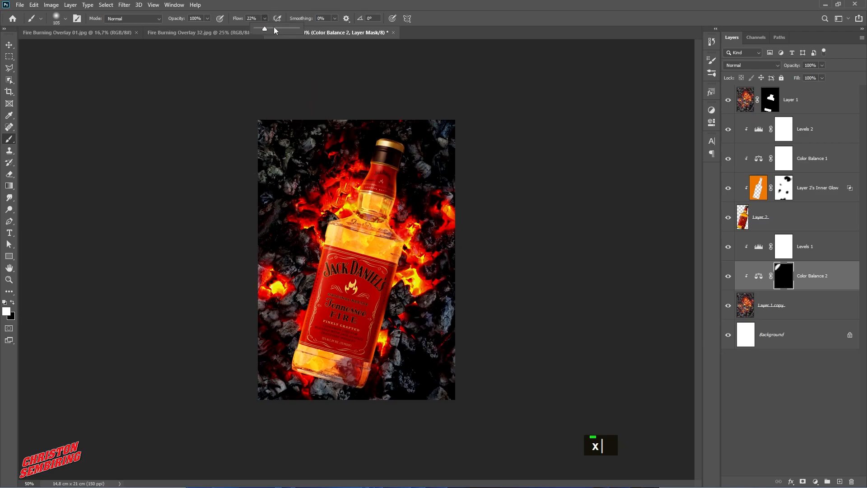
pyautogui.moveTo(263, 28); pyautogui.dragTo(335, 26)
pyautogui.click(262, 145)
pyautogui.moveTo(274, 143)
pyautogui.keyDown('alt'); pyautogui.mouseDown()
pyautogui.moveTo(293, 153)
pyautogui.moveTo(304, 187)
pyautogui.moveTo(290, 225)
pyautogui.mouseUp(); pyautogui.keyUp('alt')
pyautogui.click(728, 276)
pyautogui.click(728, 279)
pyautogui.click(726, 281)
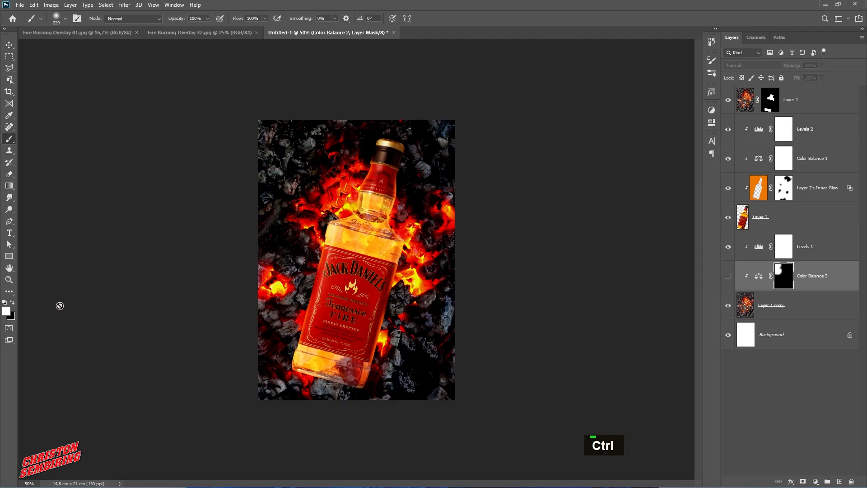
# Show Color Balance 2 again and paint its mask back to black over the upper-left coals.
pyautogui.click(13, 302)
pyautogui.click(727, 278)
pyautogui.moveTo(266, 191)
pyautogui.mouseDown()
pyautogui.moveTo(295, 150)
pyautogui.moveTo(258, 201)
pyautogui.moveTo(315, 138)
pyautogui.moveTo(310, 208)
pyautogui.moveTo(301, 193)
pyautogui.moveTo(272, 190)
pyautogui.moveTo(295, 216)
pyautogui.moveTo(293, 252)
pyautogui.moveTo(349, 157)
pyautogui.moveTo(312, 228)
pyautogui.moveTo(344, 185)
pyautogui.moveTo(331, 240)
pyautogui.moveTo(275, 204)
pyautogui.moveTo(285, 142)
pyautogui.moveTo(260, 132)
pyautogui.mouseUp()
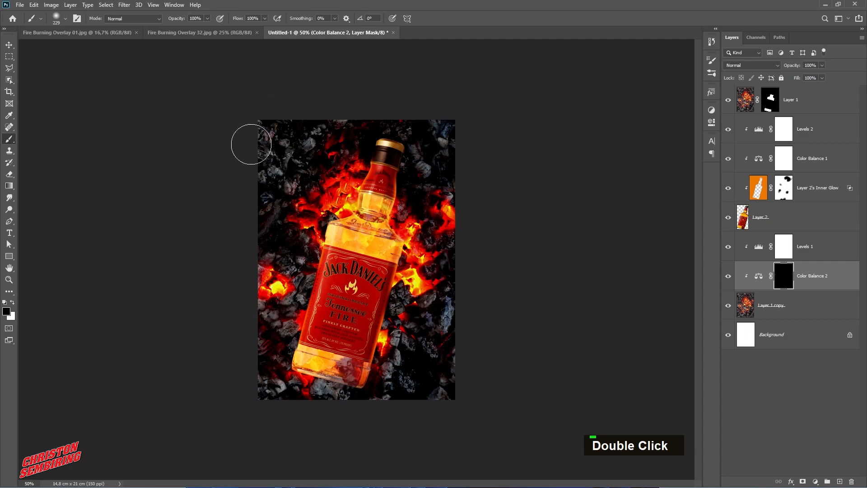
# Paint white on the Color Balance 2 mask over the glowing embers around the bottle.
pyautogui.press('x')
pyautogui.moveTo(339, 205)
pyautogui.mouseDown()
pyautogui.moveTo(333, 222)
pyautogui.moveTo(402, 219)
pyautogui.moveTo(420, 229)
pyautogui.moveTo(385, 282)
pyautogui.moveTo(411, 271)
pyautogui.moveTo(358, 309)
pyautogui.moveTo(316, 281)
pyautogui.moveTo(295, 305)
pyautogui.moveTo(276, 280)
pyautogui.mouseUp()
pyautogui.moveTo(349, 304); pyautogui.dragTo(374, 344)
pyautogui.moveTo(373, 249)
pyautogui.mouseDown()
pyautogui.moveTo(404, 249)
pyautogui.moveTo(347, 212)
pyautogui.moveTo(376, 194)
pyautogui.moveTo(374, 238)
pyautogui.mouseUp()
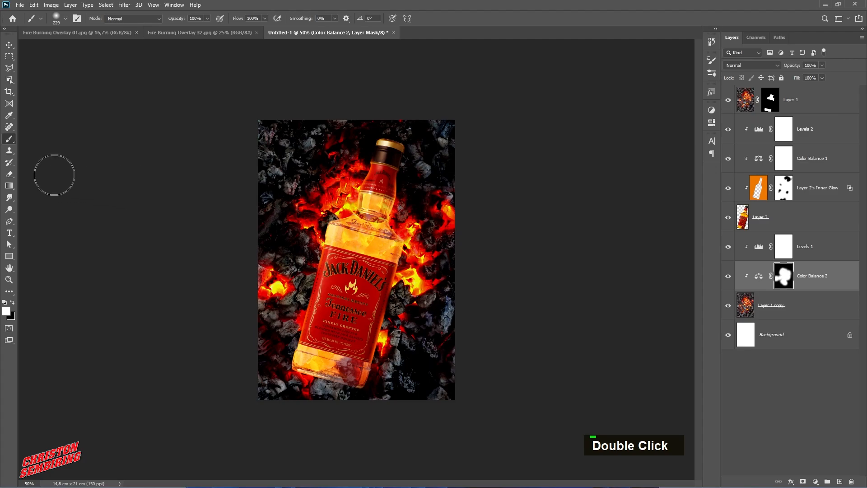
# Copy the flames from Fire Burning Overlay 32.jpg into the bottle composite as a new layer and close the source image.
pyautogui.click(8, 46)
pyautogui.click(152, 186)
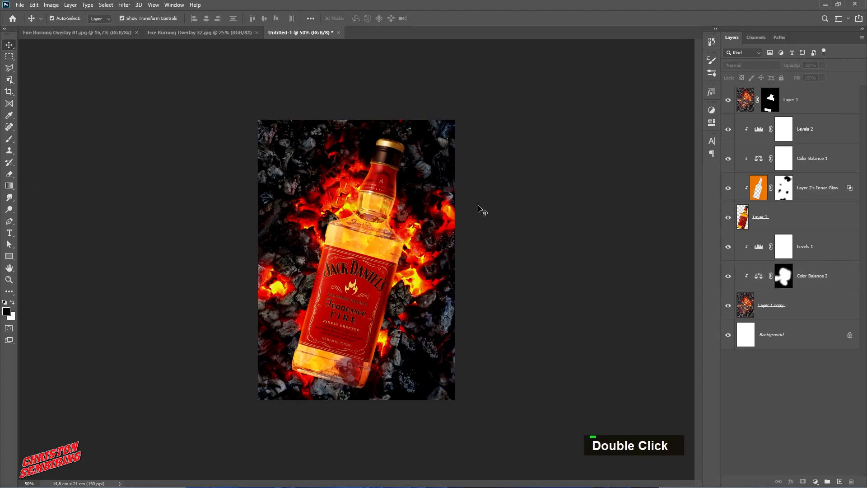
pyautogui.click(346, 275)
pyautogui.doubleClick(598, 270)
pyautogui.moveTo(205, 32)
pyautogui.mouseDown()
pyautogui.moveTo(314, 132)
pyautogui.moveTo(367, 148)
pyautogui.mouseUp()
pyautogui.moveTo(526, 283); pyautogui.dragTo(371, 133)
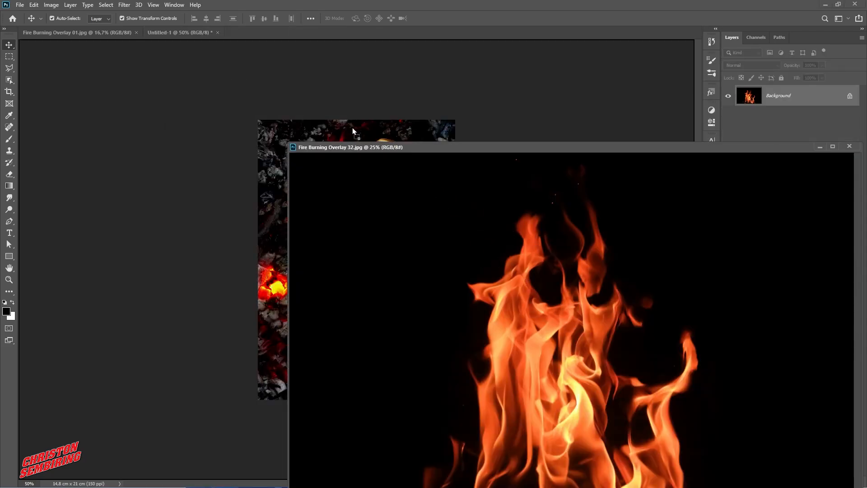
pyautogui.moveTo(592, 148); pyautogui.dragTo(278, 129)
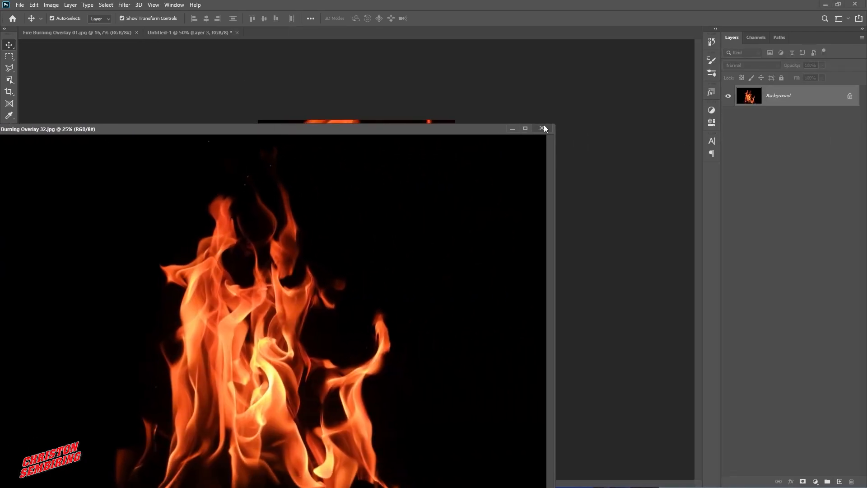
pyautogui.click(544, 126)
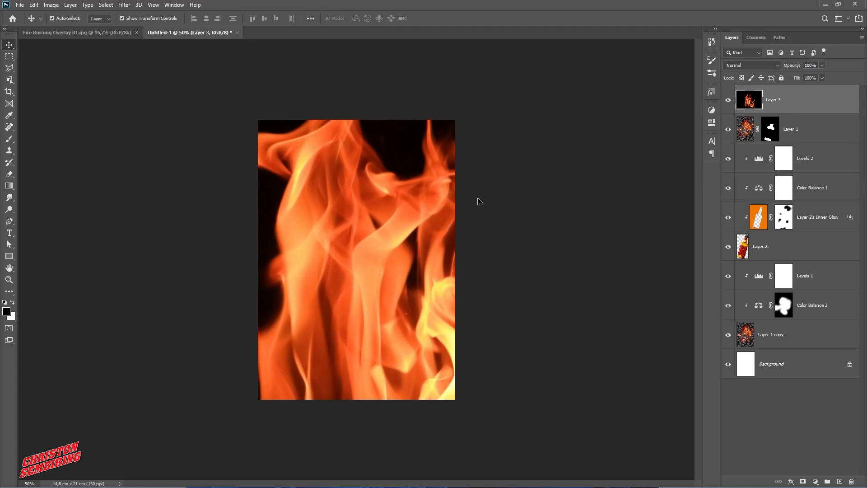
# Scale the flame layer down to about 18%, place it over the middle of the bottle, and set its blend mode to Screen.
pyautogui.scroll(-2, 356, 246)
pyautogui.moveTo(682, 69); pyautogui.dragTo(438, 202)
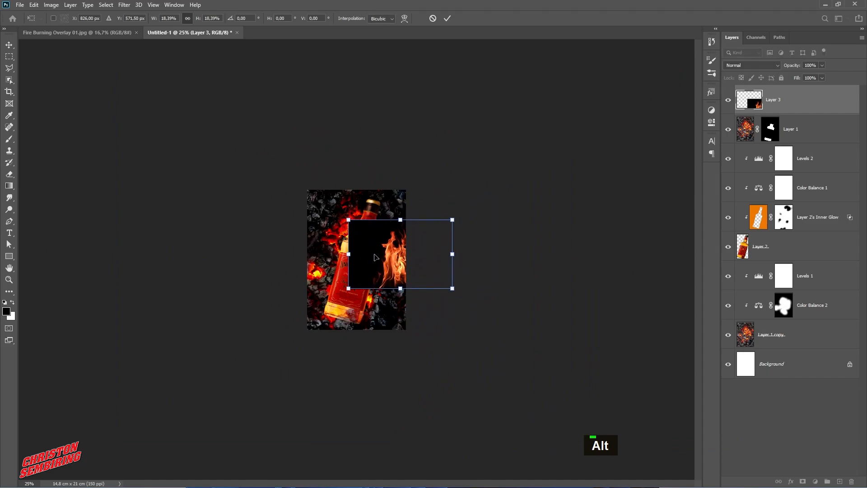
pyautogui.moveTo(400, 256); pyautogui.dragTo(363, 259)
pyautogui.keyDown('ctrl'); pyautogui.doubleClick(394, 270); pyautogui.keyUp('ctrl')
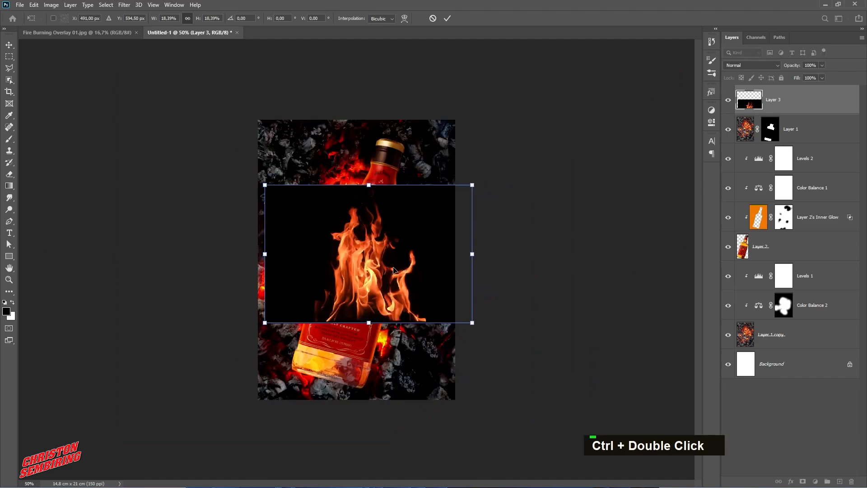
pyautogui.moveTo(473, 185)
pyautogui.mouseDown()
pyautogui.moveTo(452, 198)
pyautogui.moveTo(468, 188)
pyautogui.mouseUp()
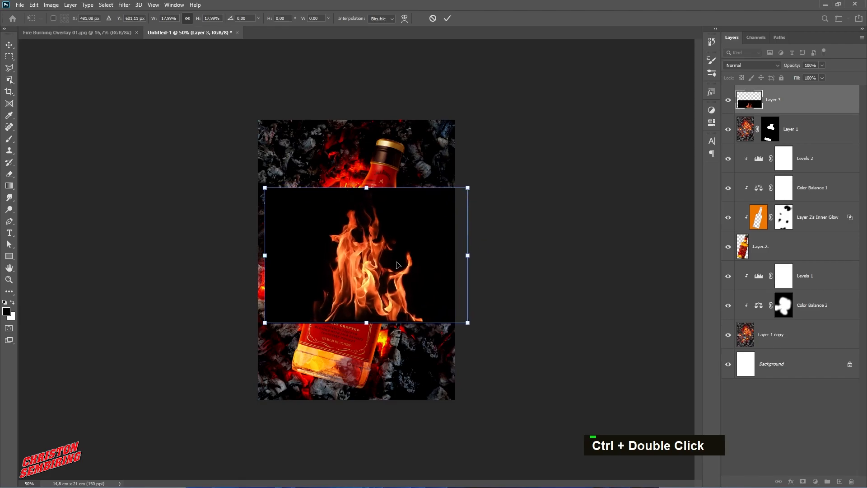
pyautogui.doubleClick(660, 204)
pyautogui.click(752, 65)
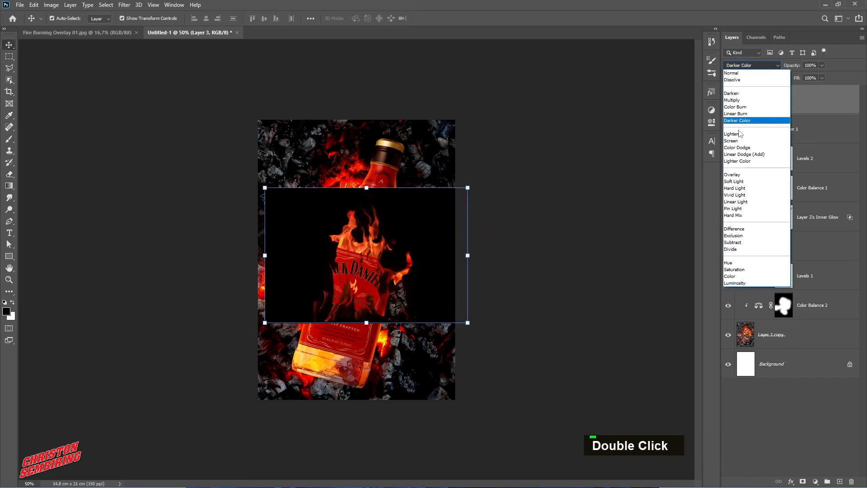
pyautogui.click(738, 137)
# Shrink the flame layer further, rotate it counterclockwise, and place it over the embers beside the bottle's shoulder.
pyautogui.moveTo(419, 263); pyautogui.dragTo(458, 231)
pyautogui.moveTo(511, 155); pyautogui.dragTo(473, 179)
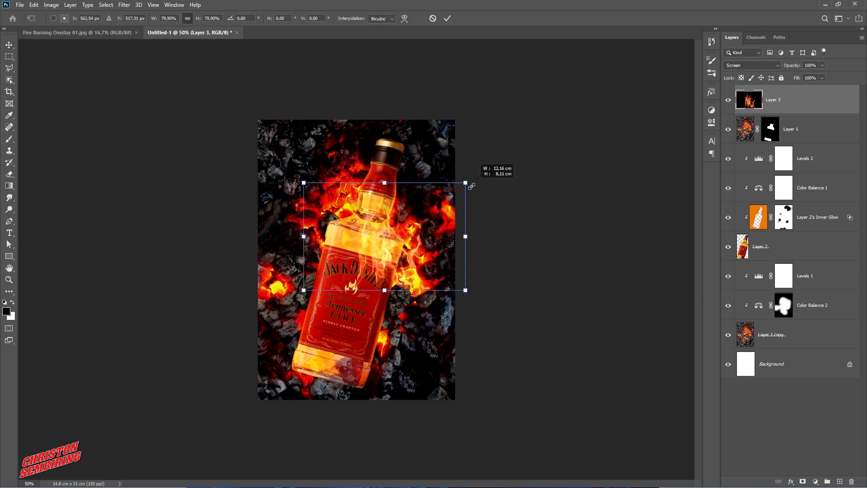
pyautogui.moveTo(401, 267); pyautogui.dragTo(431, 263)
pyautogui.moveTo(513, 175); pyautogui.dragTo(478, 140)
pyautogui.moveTo(440, 264); pyautogui.dragTo(419, 255)
pyautogui.doubleClick(424, 265)
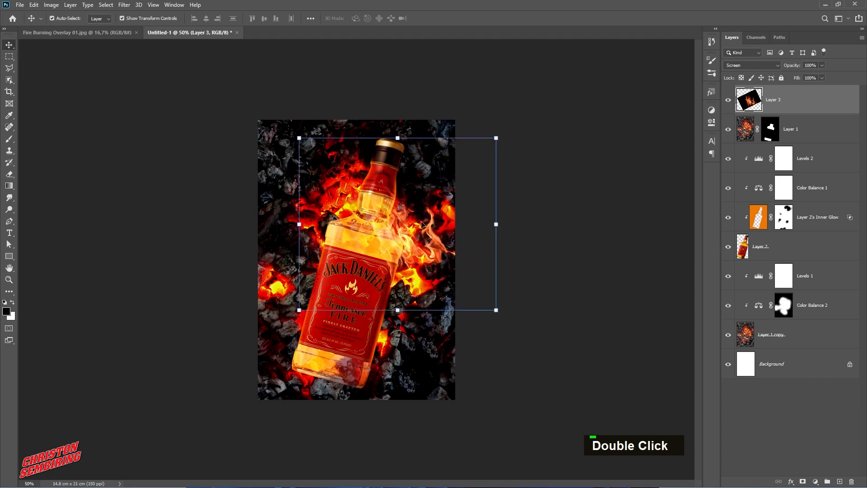
# Warp the flame layer so the flames curve upward from the embers along the bottle's right edge.
pyautogui.hotkey('ctrl', 't')
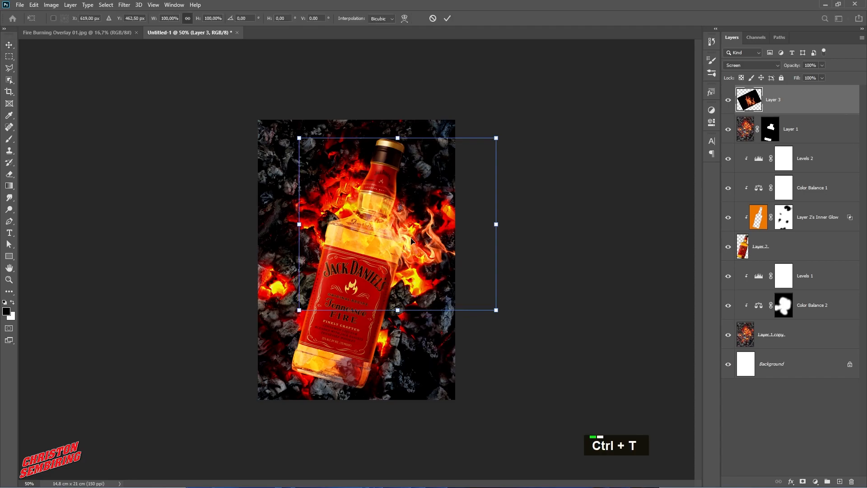
pyautogui.rightClick(401, 245)
pyautogui.click(438, 311)
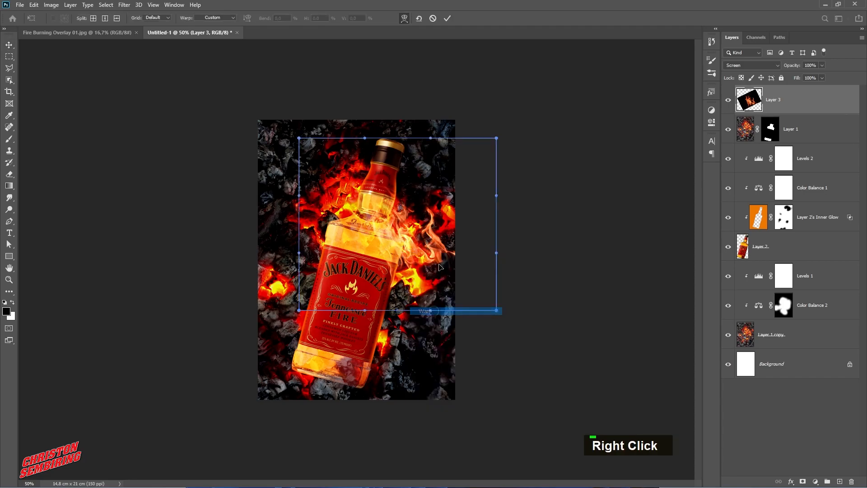
pyautogui.moveTo(419, 255); pyautogui.dragTo(394, 260)
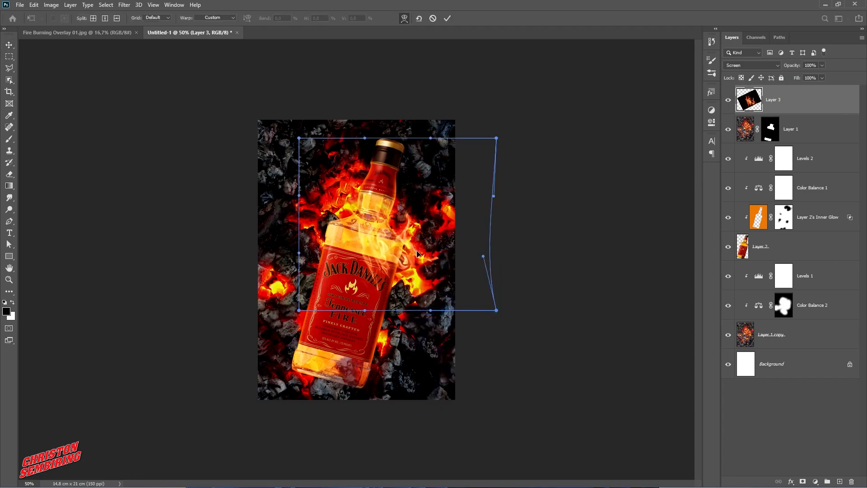
pyautogui.moveTo(352, 296); pyautogui.dragTo(435, 225)
pyautogui.moveTo(459, 273); pyautogui.dragTo(415, 251)
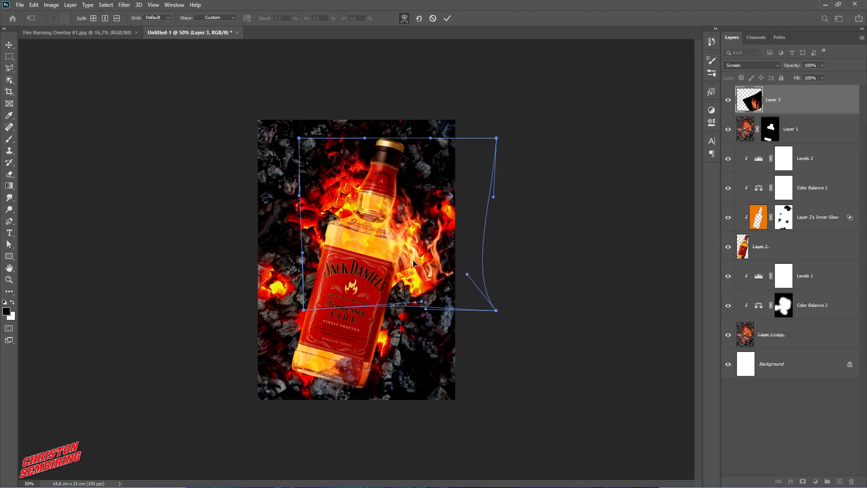
pyautogui.doubleClick(450, 20)
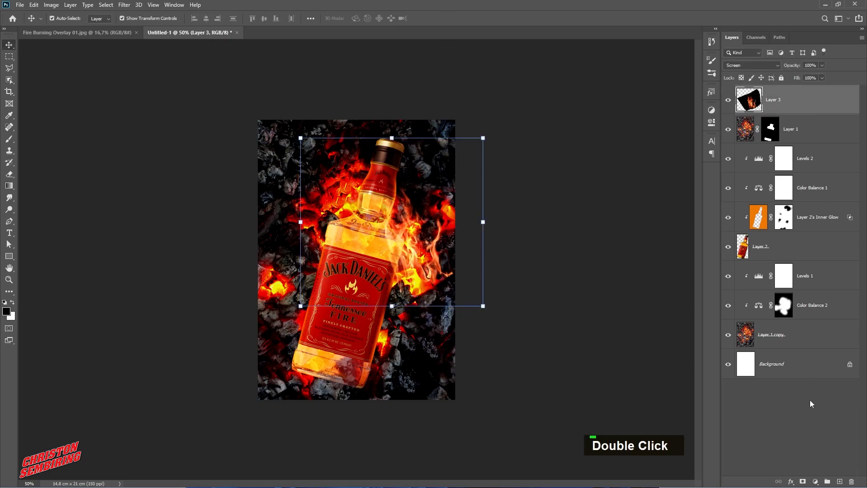
# Add a mask to the flame layer and paint black over the stray flames at the canvas edge and on the bottle label.
pyautogui.click(802, 481)
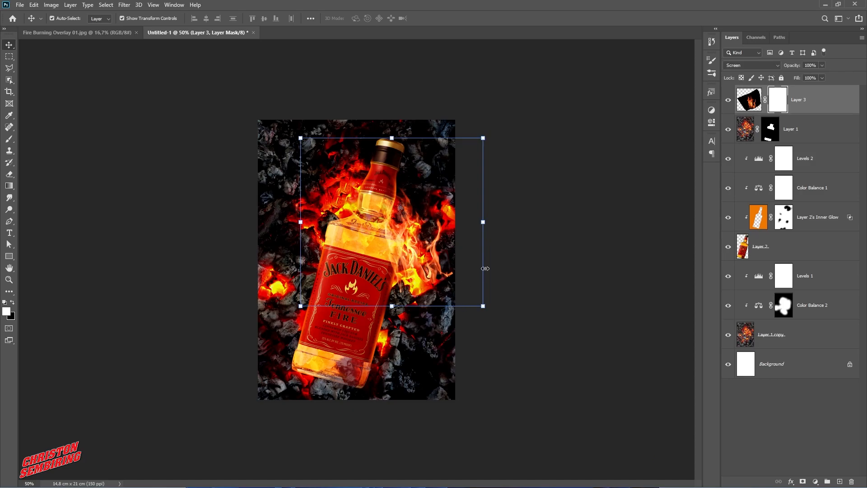
pyautogui.press('b')
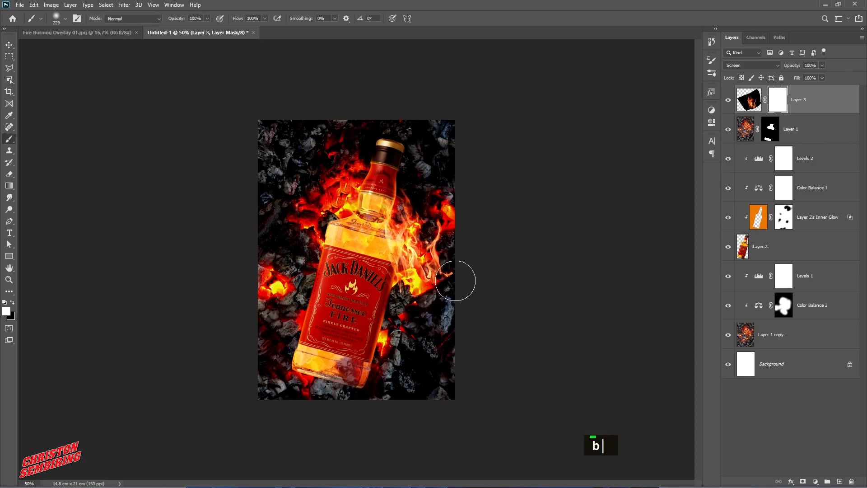
pyautogui.doubleClick(451, 287)
pyautogui.click(13, 302)
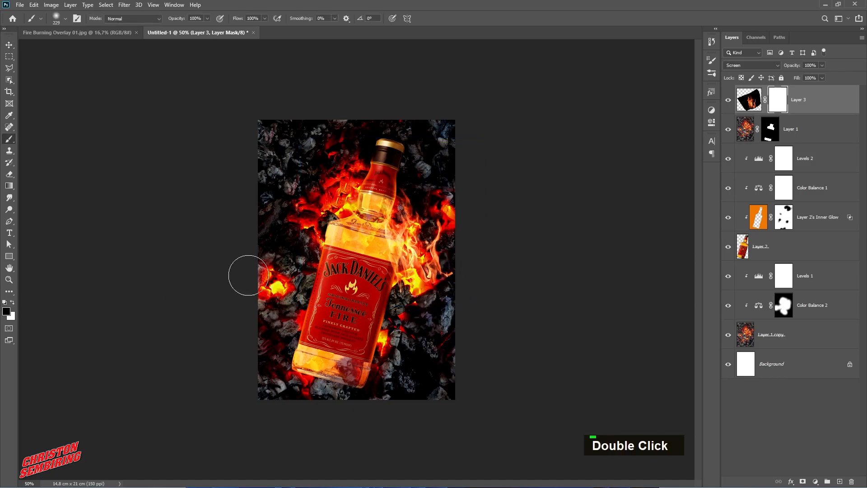
pyautogui.moveTo(479, 272); pyautogui.dragTo(425, 314)
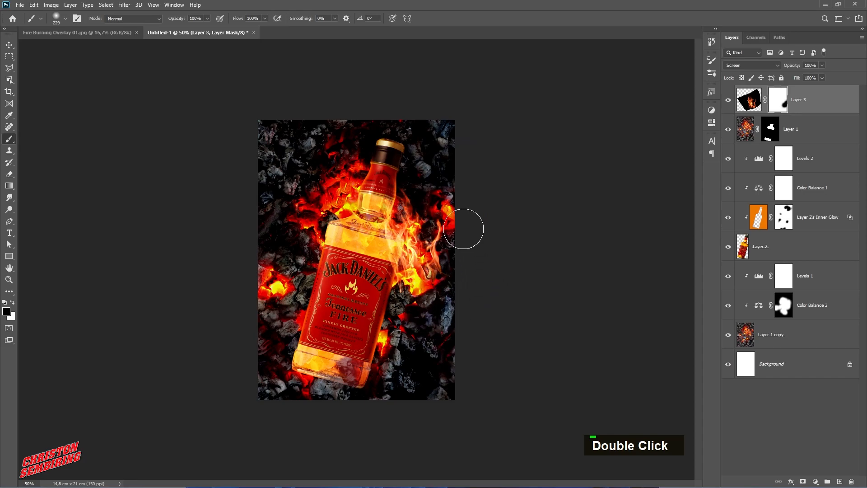
pyautogui.moveTo(372, 271); pyautogui.dragTo(350, 286)
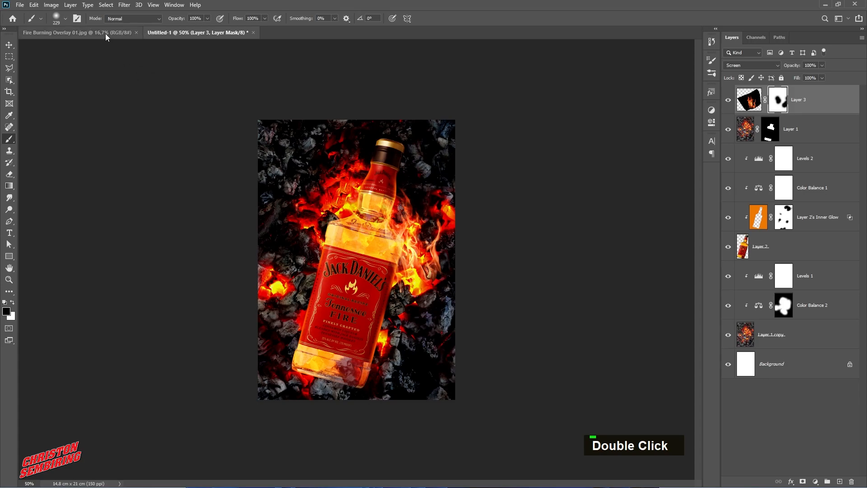
# Copy the flames from Fire Burning Overlay 01.jpg into the composite as a new layer and close the source image.
pyautogui.moveTo(107, 36); pyautogui.dragTo(167, 121)
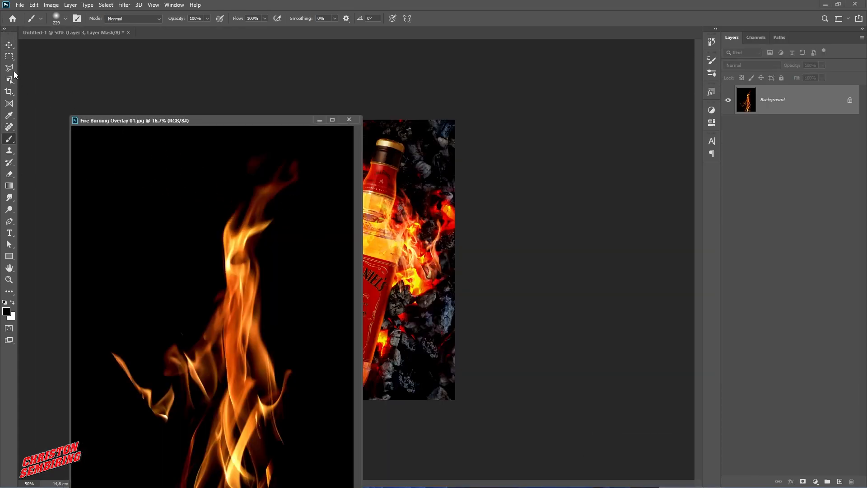
pyautogui.click(9, 45)
pyautogui.moveTo(392, 209); pyautogui.dragTo(393, 211)
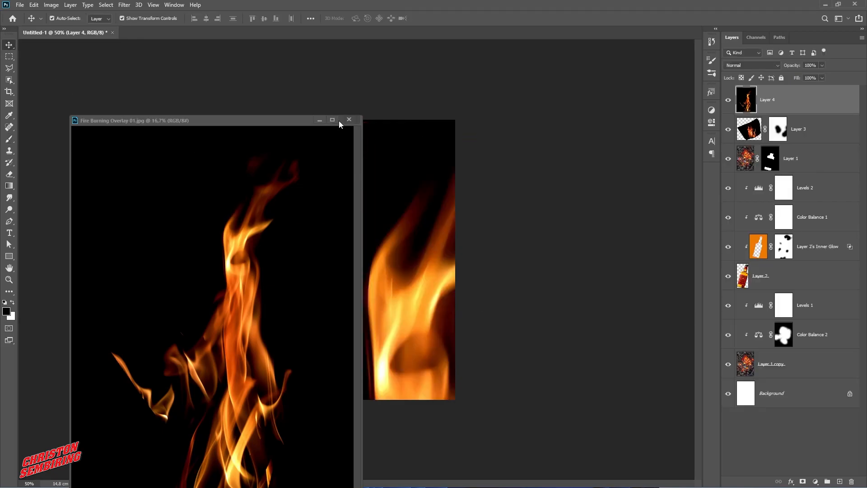
pyautogui.click(349, 120)
# Scale the second flame layer down and position it over the lower half of the bottle.
pyautogui.moveTo(383, 254); pyautogui.dragTo(289, 230)
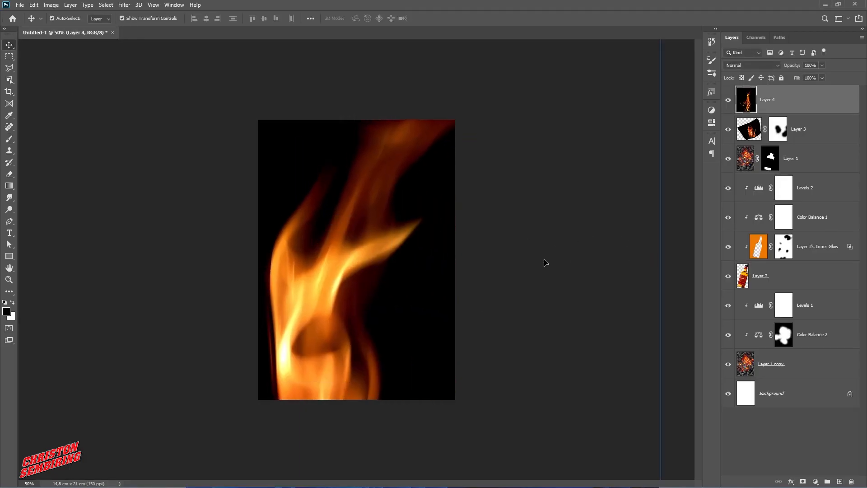
pyautogui.scroll(-1, 410, 276)
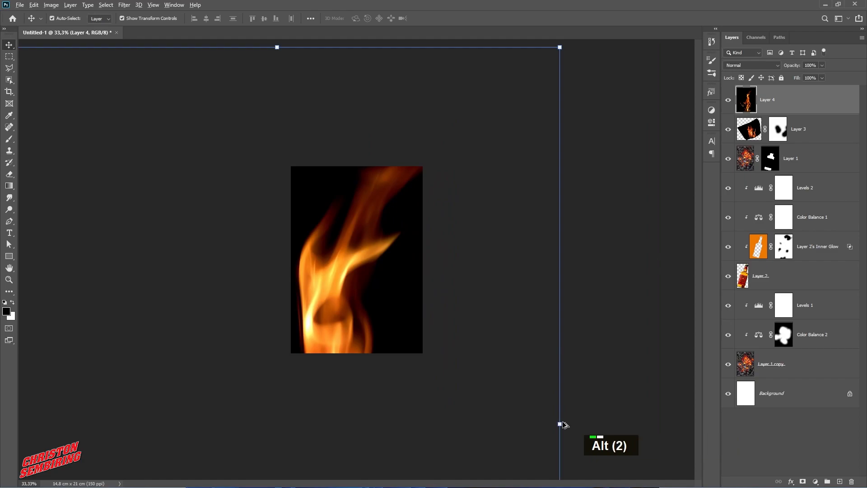
pyautogui.moveTo(560, 424); pyautogui.dragTo(366, 420)
pyautogui.moveTo(346, 370); pyautogui.dragTo(396, 243)
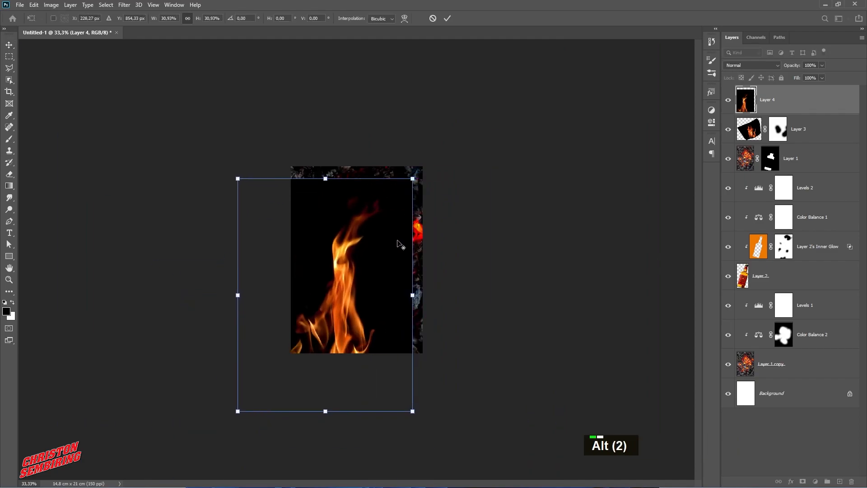
pyautogui.moveTo(412, 178); pyautogui.dragTo(374, 225)
pyautogui.moveTo(334, 312)
pyautogui.mouseDown()
pyautogui.moveTo(338, 256)
pyautogui.moveTo(339, 299)
pyautogui.mouseUp()
pyautogui.doubleClick(339, 299)
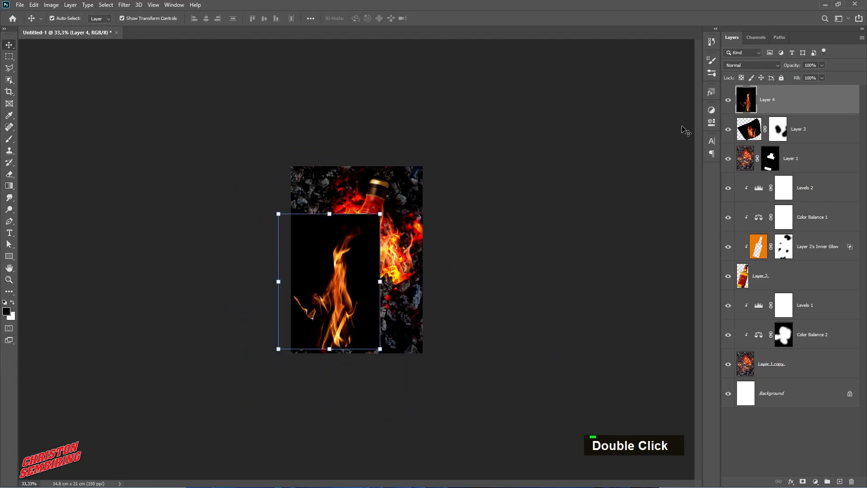
# Set the second flame layer's blend mode to Screen and deselect it.
pyautogui.click(757, 67)
pyautogui.click(741, 140)
pyautogui.click(582, 252)
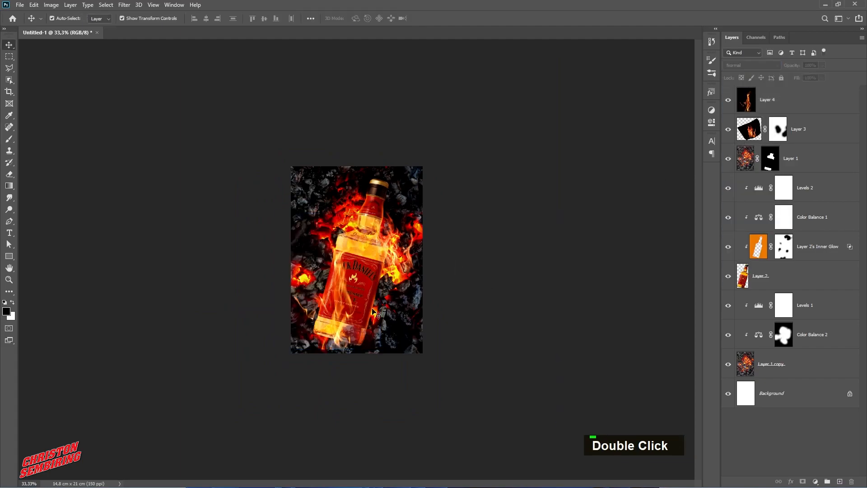
# Move the second flame layer so its flames run along the left side of the bottle's lower half.
pyautogui.keyDown('ctrl'); pyautogui.click(334, 316); pyautogui.keyUp('ctrl')
pyautogui.moveTo(340, 326); pyautogui.dragTo(320, 326)
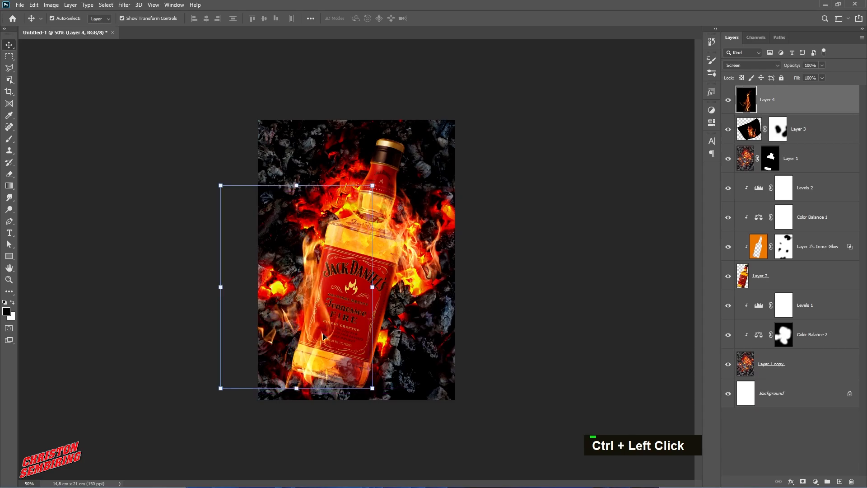
pyautogui.click(582, 311)
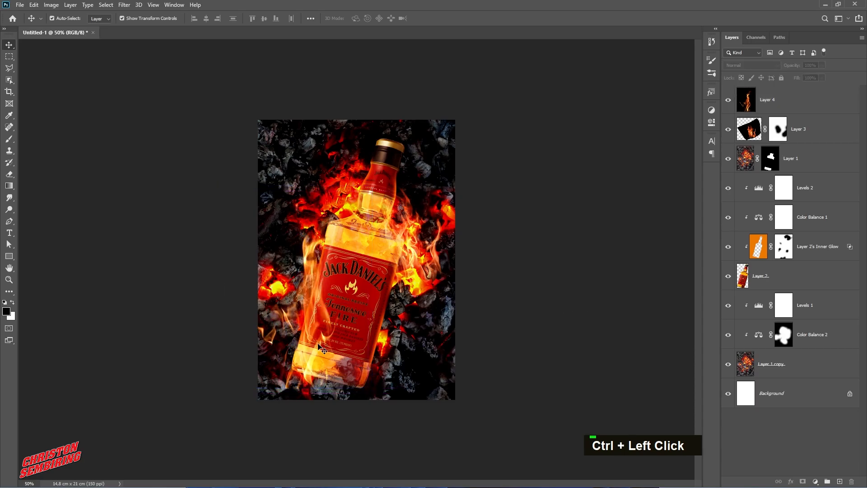
pyautogui.moveTo(320, 346); pyautogui.dragTo(311, 351)
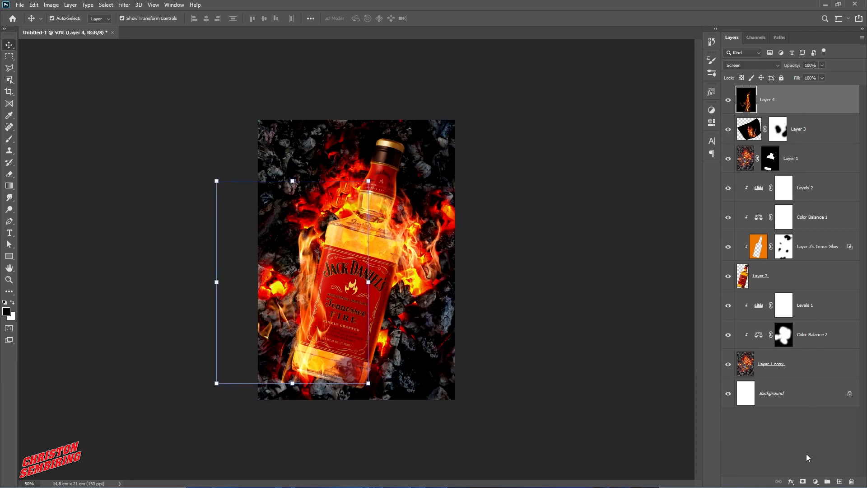
# Add a mask to the second flame layer and paint black over its lower edge near the bottle's base.
pyautogui.click(802, 482)
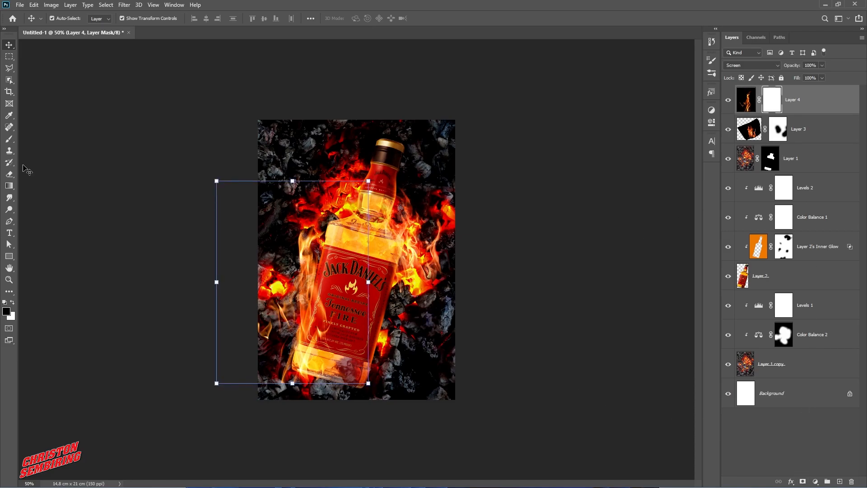
pyautogui.click(9, 139)
pyautogui.moveTo(317, 401)
pyautogui.mouseDown()
pyautogui.moveTo(297, 407)
pyautogui.moveTo(250, 387)
pyautogui.moveTo(239, 336)
pyautogui.moveTo(237, 378)
pyautogui.moveTo(304, 416)
pyautogui.moveTo(350, 399)
pyautogui.mouseUp()
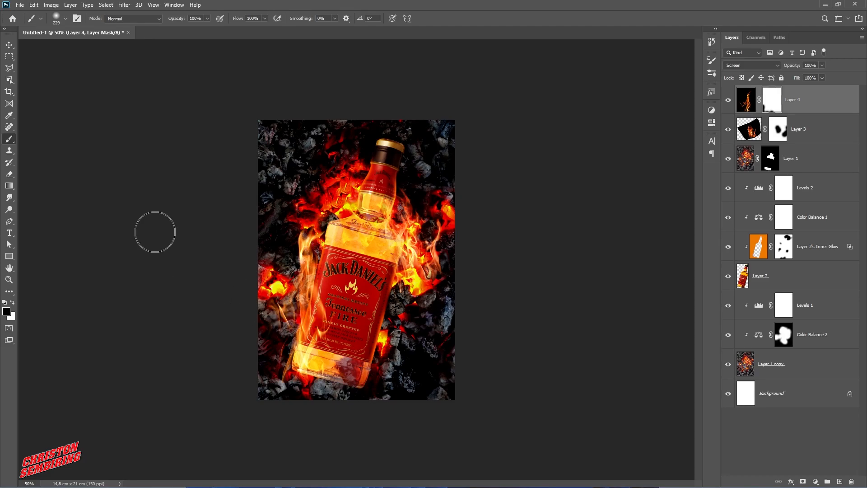
pyautogui.click(9, 45)
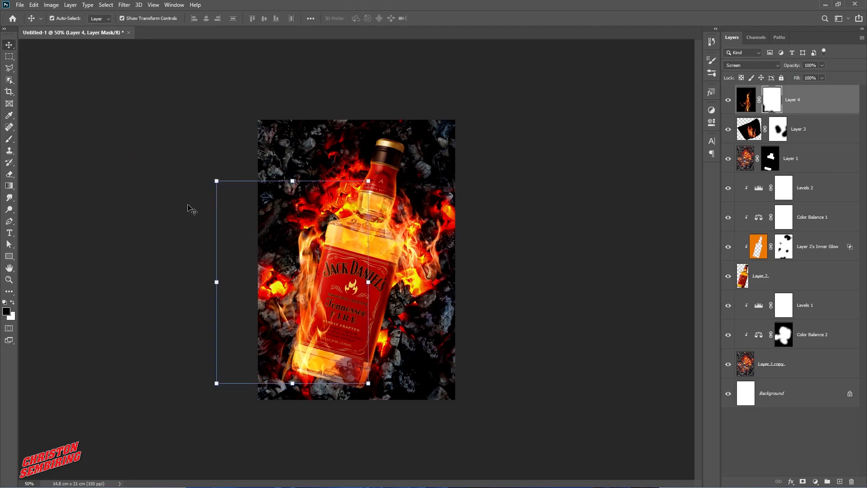
# Clip a Color Balance adjustment to the first flame layer (Layer 3) with midtones at red +47 and blue -7.
pyautogui.click(423, 251)
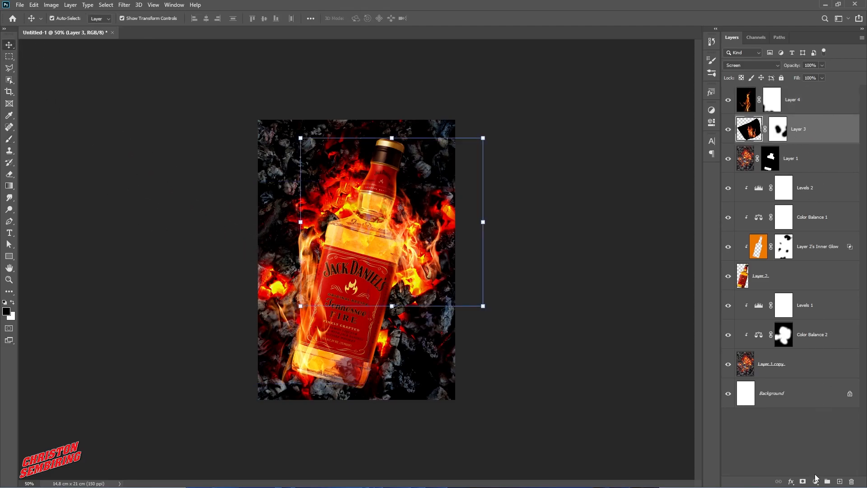
pyautogui.click(816, 479)
pyautogui.click(813, 398)
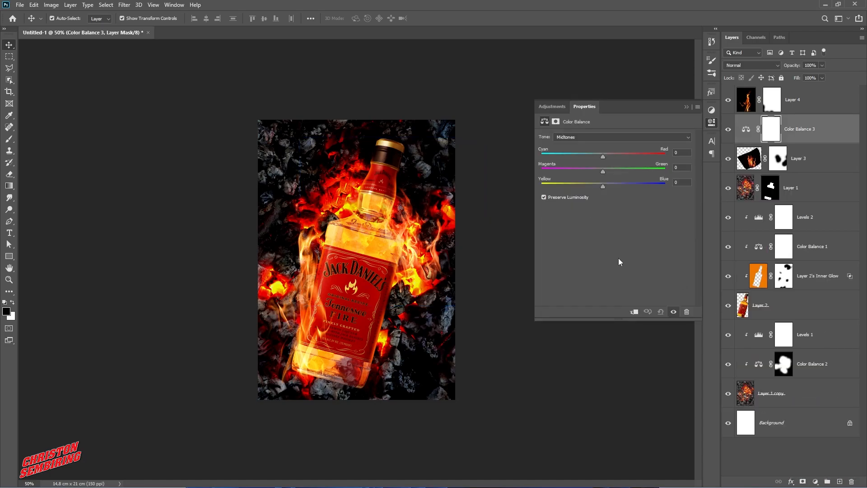
pyautogui.click(634, 312)
pyautogui.moveTo(603, 157); pyautogui.dragTo(601, 188)
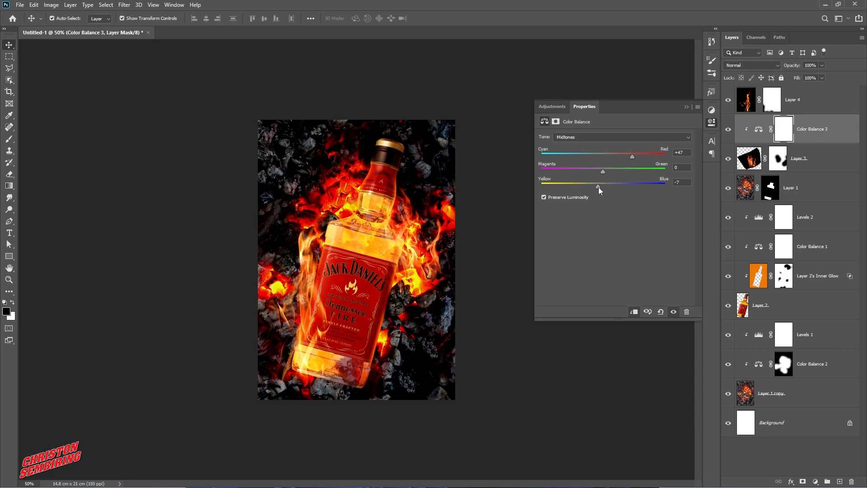
pyautogui.click(687, 107)
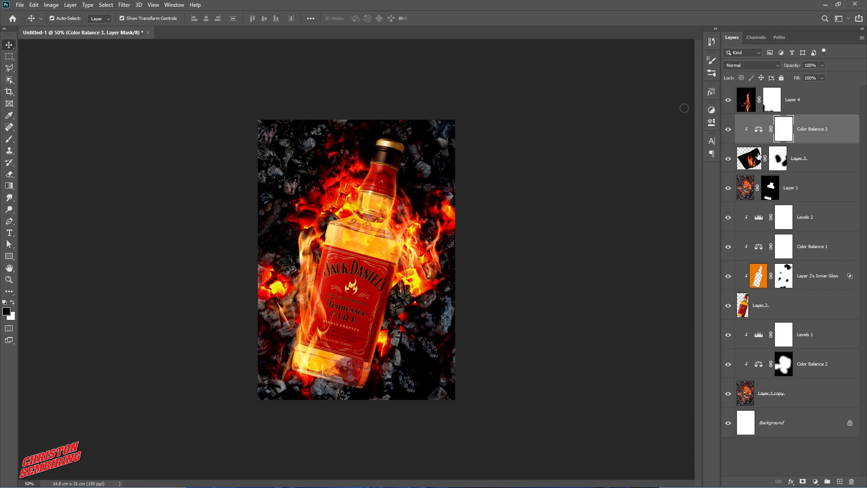
# Clip a Color Balance adjustment to the second flame layer (Layer 4), setting midtone red to +17 and shifting blue toward yellow.
pyautogui.click(808, 101)
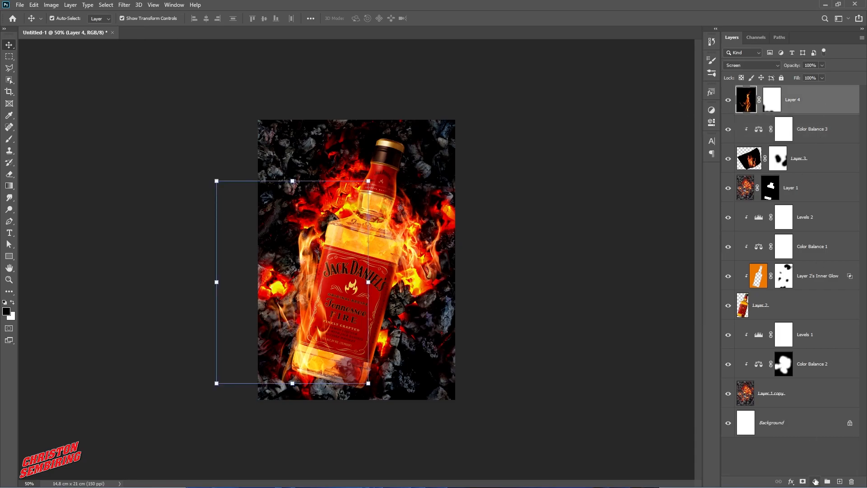
pyautogui.click(816, 482)
pyautogui.click(811, 399)
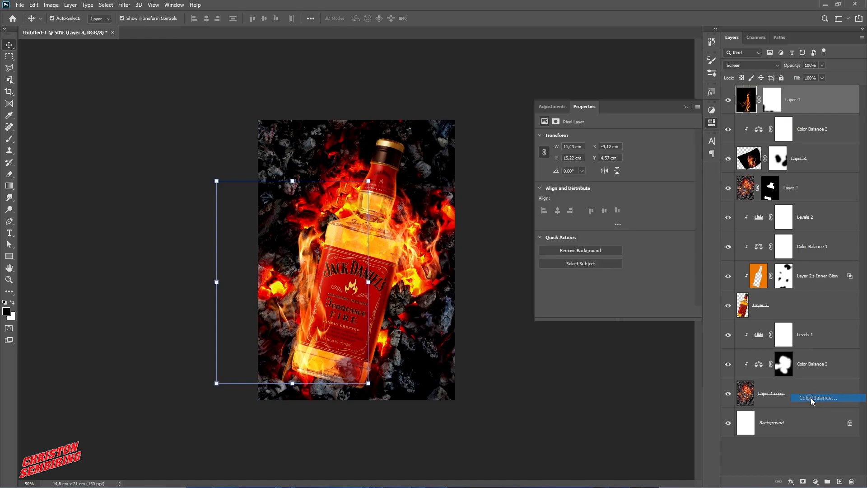
pyautogui.moveTo(603, 157); pyautogui.dragTo(613, 157)
pyautogui.click(631, 312)
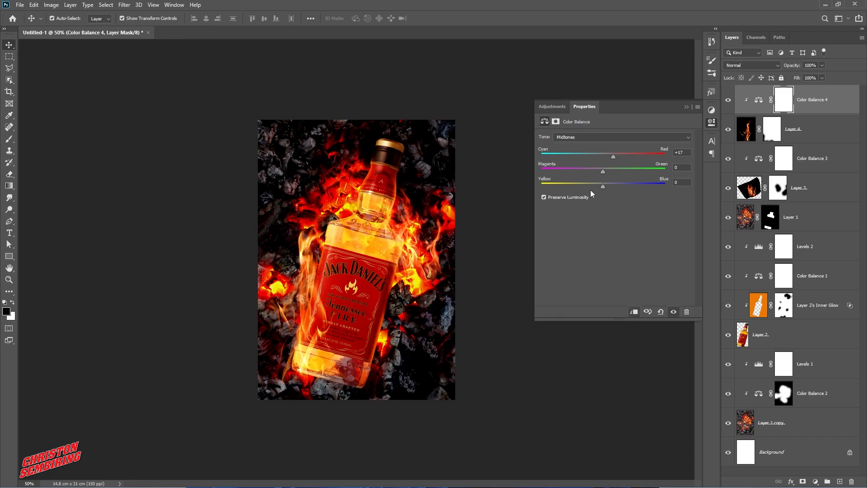
pyautogui.moveTo(603, 186); pyautogui.dragTo(586, 187)
pyautogui.click(686, 107)
pyautogui.doubleClick(307, 328)
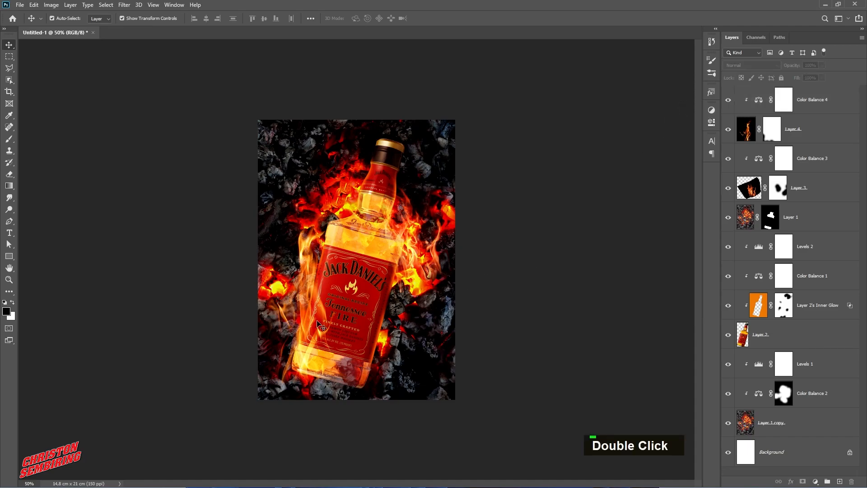
pyautogui.keyDown('shift'); pyautogui.click(820, 109); pyautogui.keyUp('shift')
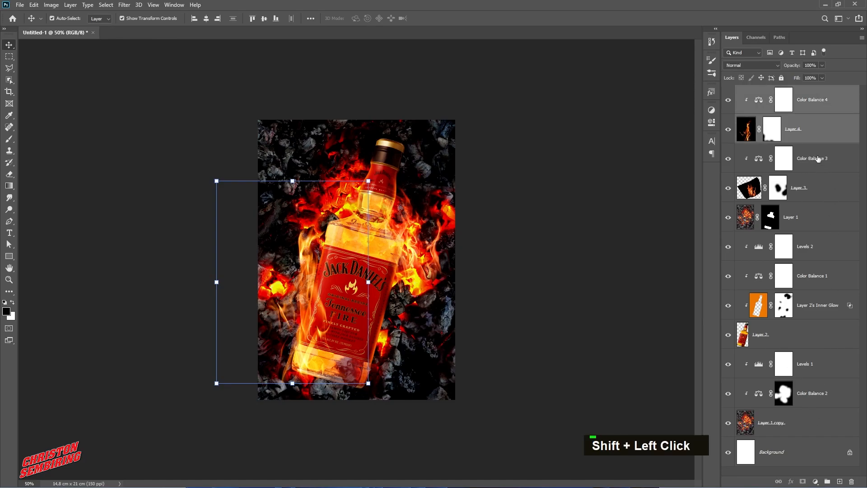
pyautogui.hotkey('ctrl', 'j')
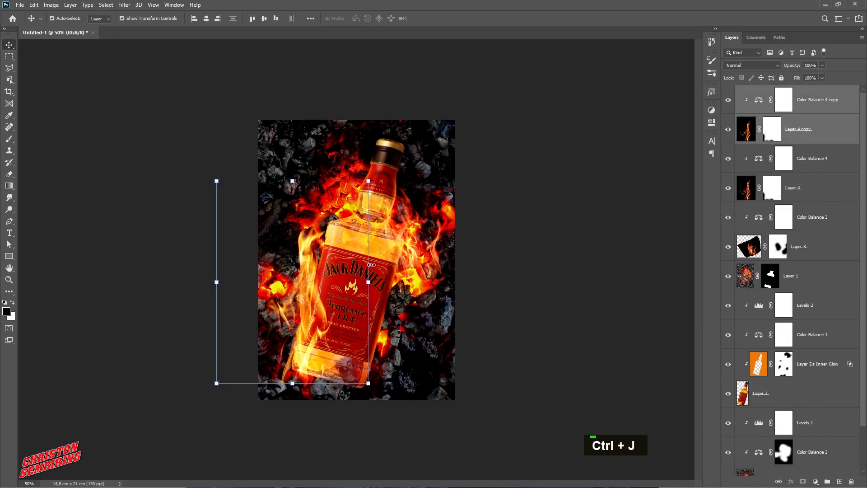
pyautogui.moveTo(310, 329); pyautogui.dragTo(282, 252)
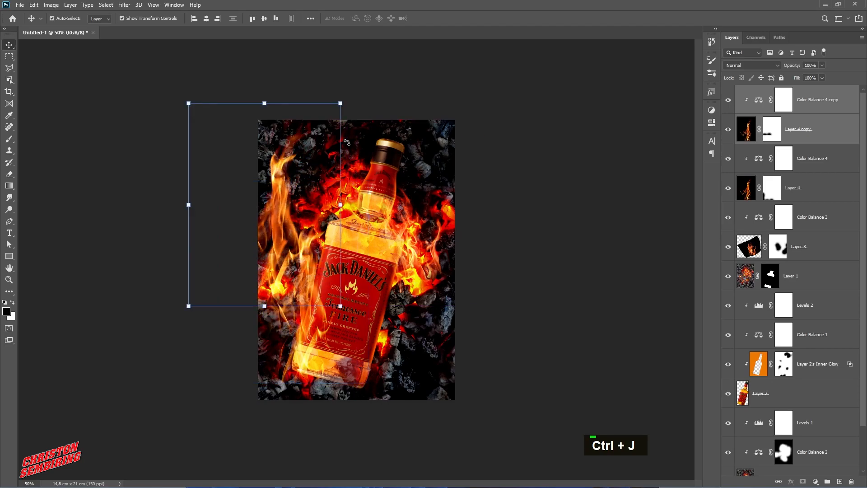
pyautogui.moveTo(342, 102); pyautogui.dragTo(289, 163)
pyautogui.moveTo(265, 260); pyautogui.dragTo(301, 254)
pyautogui.moveTo(335, 155); pyautogui.dragTo(266, 137)
pyautogui.moveTo(268, 233); pyautogui.dragTo(306, 253)
pyautogui.moveTo(398, 234); pyautogui.dragTo(352, 249)
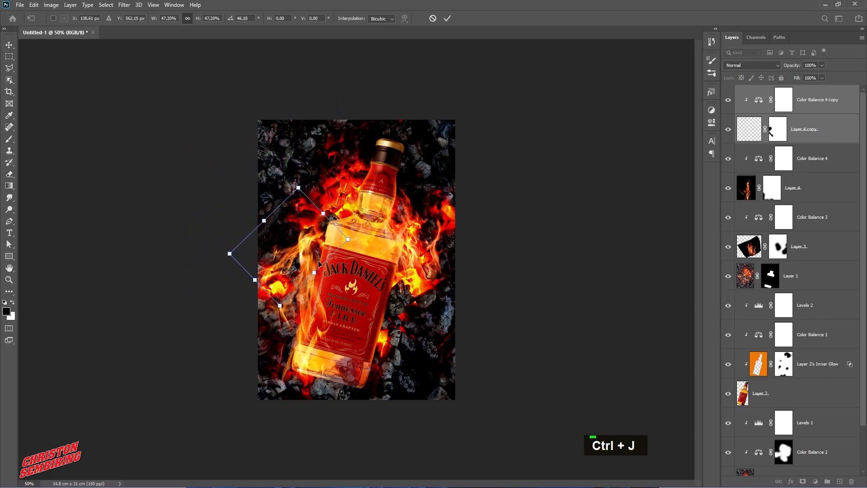
pyautogui.doubleClick(286, 259)
pyautogui.moveTo(285, 261)
pyautogui.mouseDown()
pyautogui.moveTo(286, 287)
pyautogui.moveTo(289, 266)
pyautogui.mouseUp()
pyautogui.press('Delete')
pyautogui.click(554, 276)
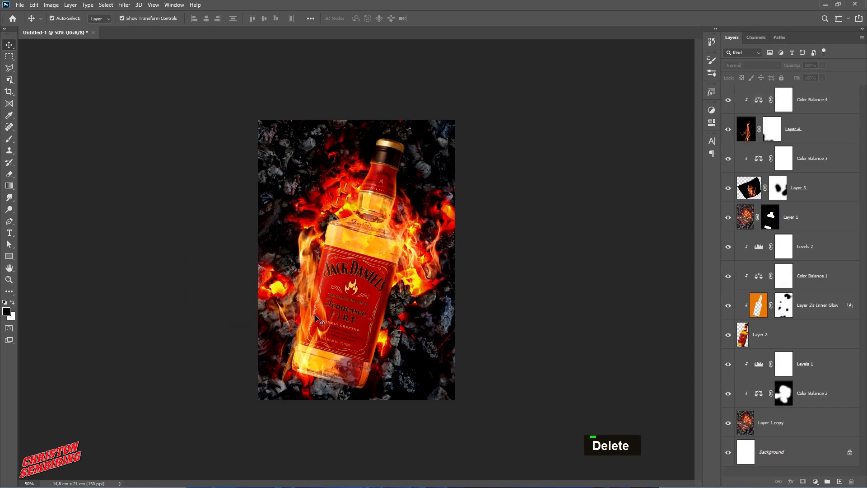
# Scale the second flame layer down slightly and reposition it against the left side of the bottle's lower half.
pyautogui.click(356, 221)
pyautogui.moveTo(368, 181); pyautogui.dragTo(342, 215)
pyautogui.moveTo(290, 332); pyautogui.dragTo(312, 345)
pyautogui.doubleClick(302, 330)
pyautogui.click(541, 312)
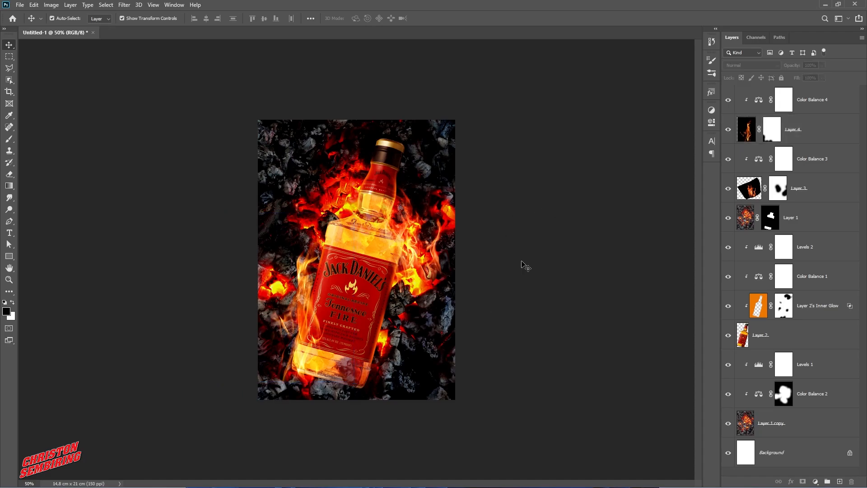
# Add a Levels adjustment above all layers with input levels at 5, 0.94 and 231.
pyautogui.click(831, 106)
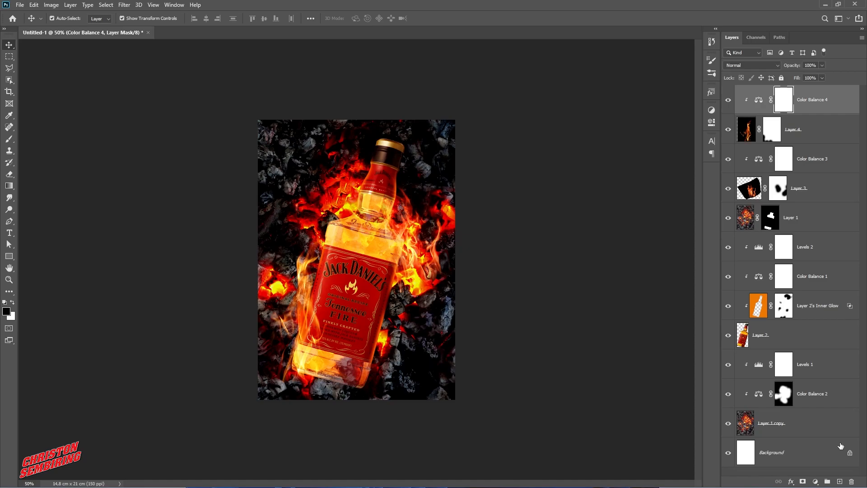
pyautogui.click(816, 481)
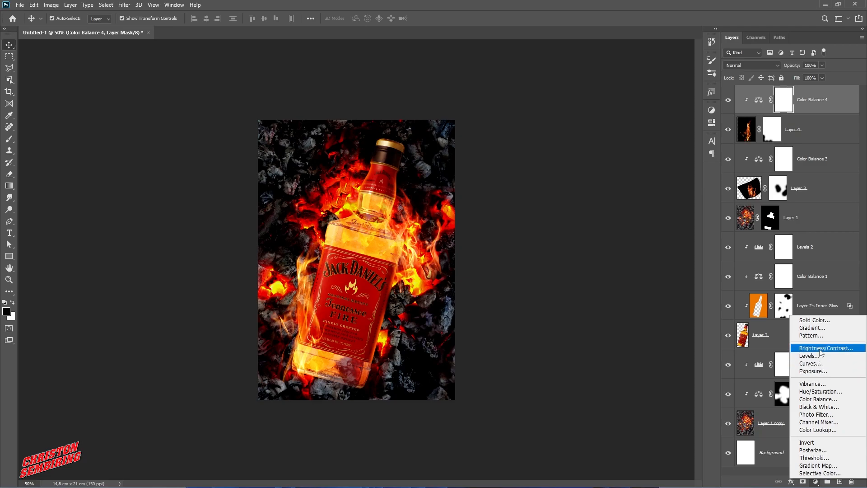
pyautogui.click(803, 360)
pyautogui.moveTo(623, 202)
pyautogui.mouseDown()
pyautogui.moveTo(635, 202)
pyautogui.moveTo(624, 203)
pyautogui.mouseUp()
pyautogui.moveTo(679, 203)
pyautogui.mouseDown()
pyautogui.moveTo(660, 202)
pyautogui.moveTo(672, 203)
pyautogui.mouseUp()
pyautogui.moveTo(564, 203); pyautogui.dragTo(561, 202)
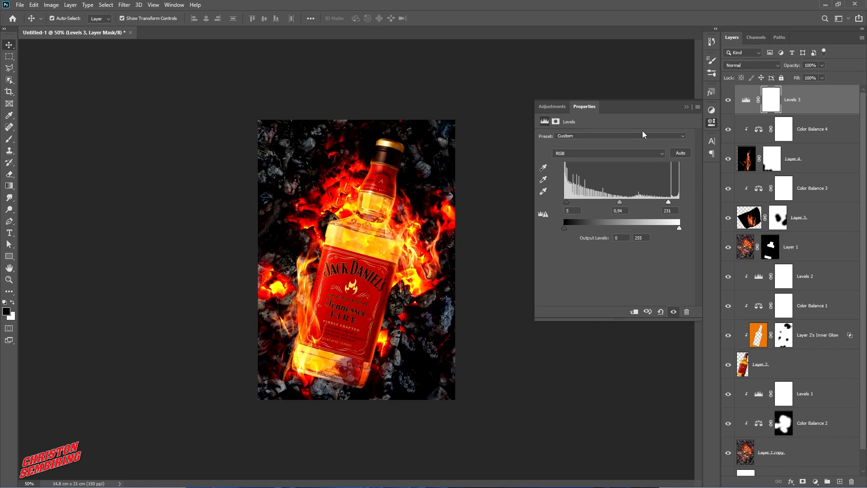
pyautogui.click(686, 107)
# Add an overall Color Balance adjustment above the Levels with midtones at red +6 and blue -6.
pyautogui.click(816, 481)
pyautogui.click(820, 400)
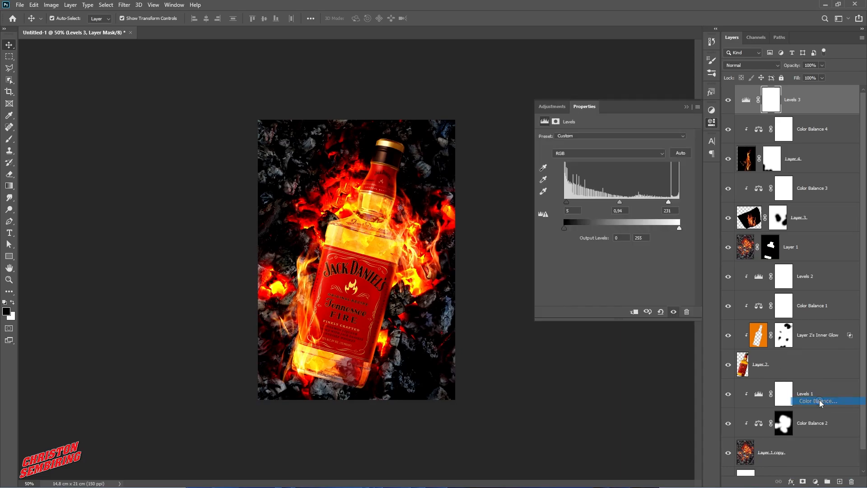
pyautogui.moveTo(603, 157); pyautogui.dragTo(590, 187)
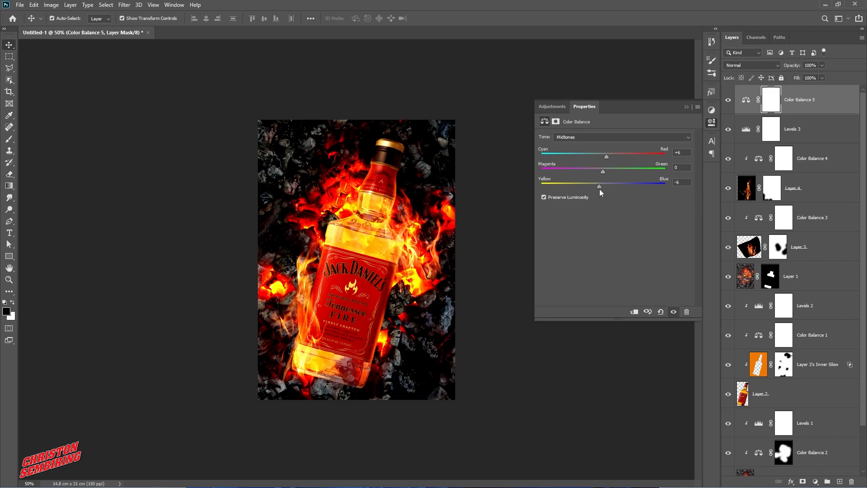
pyautogui.click(686, 107)
pyautogui.click(556, 229)
pyautogui.hotkey('ctrl', 'space')
pyautogui.keyDown('ctrl'); pyautogui.keyDown('alt'); pyautogui.click(371, 290); pyautogui.keyUp('alt'); pyautogui.keyUp('ctrl')
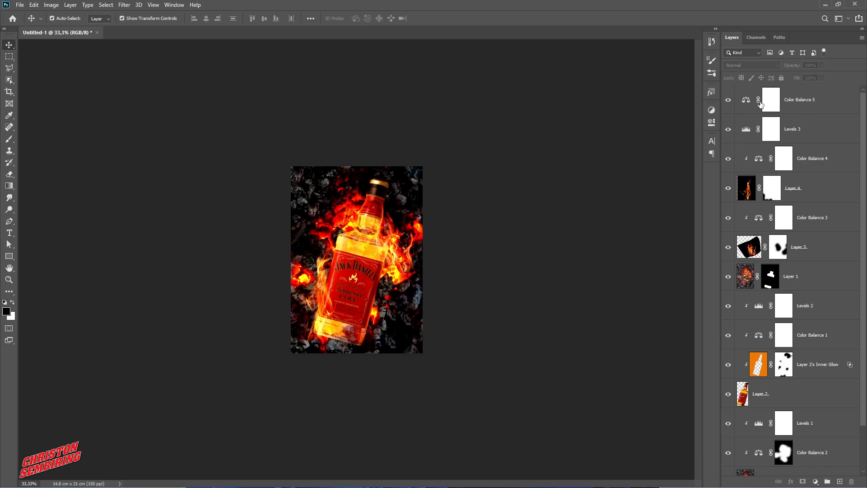
# Reopen the topmost Levels adjustment and brighten its midtones.
pyautogui.doubleClick(747, 130)
pyautogui.moveTo(619, 202)
pyautogui.mouseDown()
pyautogui.moveTo(628, 204)
pyautogui.moveTo(611, 203)
pyautogui.mouseUp()
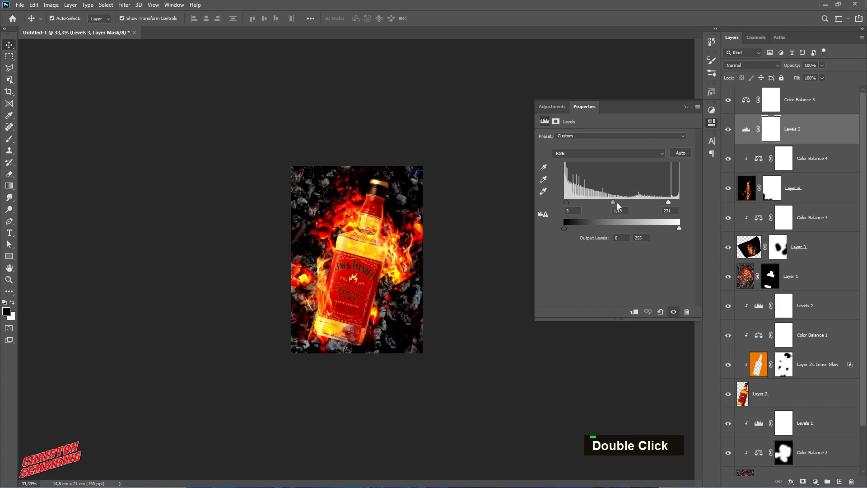
pyautogui.click(687, 107)
pyautogui.click(628, 119)
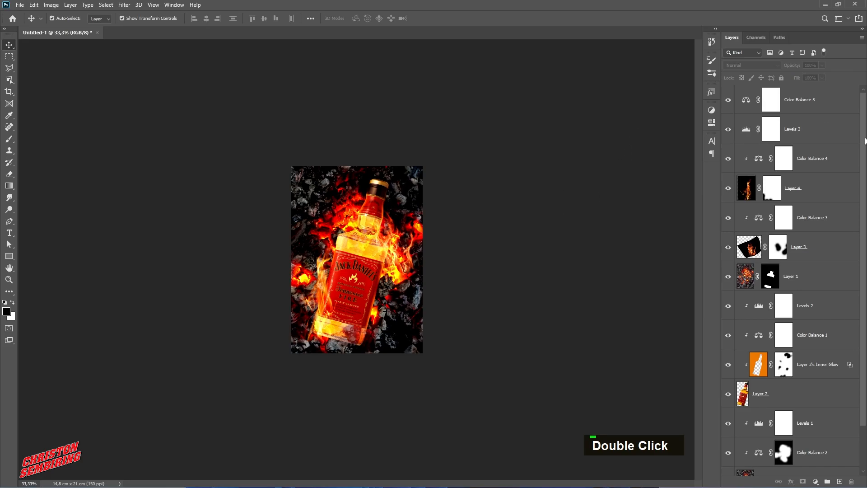
# Add a Brightness/Contrast adjustment above all layers with brightness at 11 and contrast at 8.
pyautogui.click(831, 100)
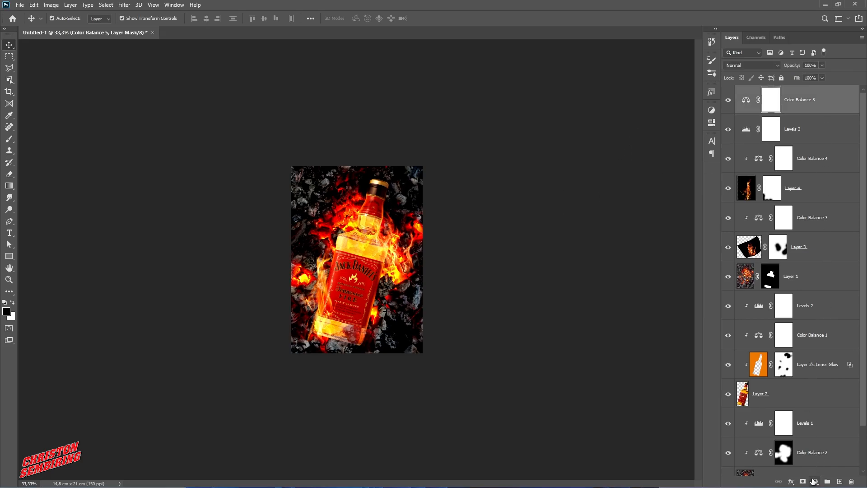
pyautogui.click(815, 481)
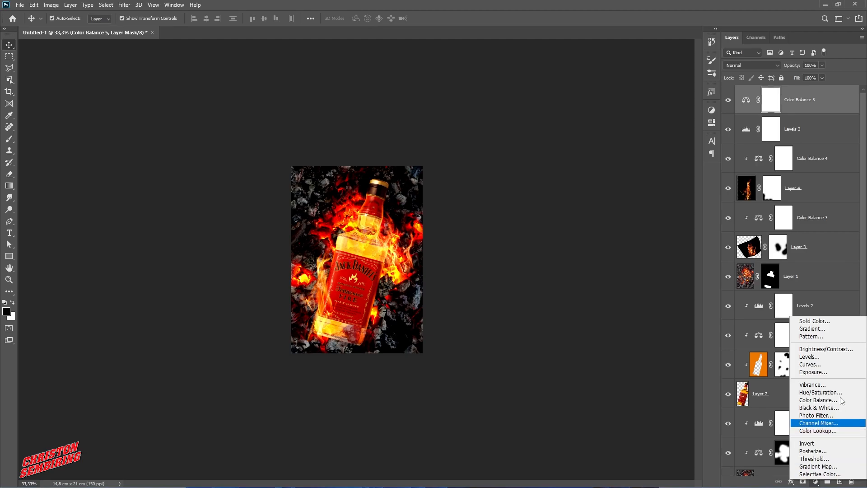
pyautogui.click(833, 349)
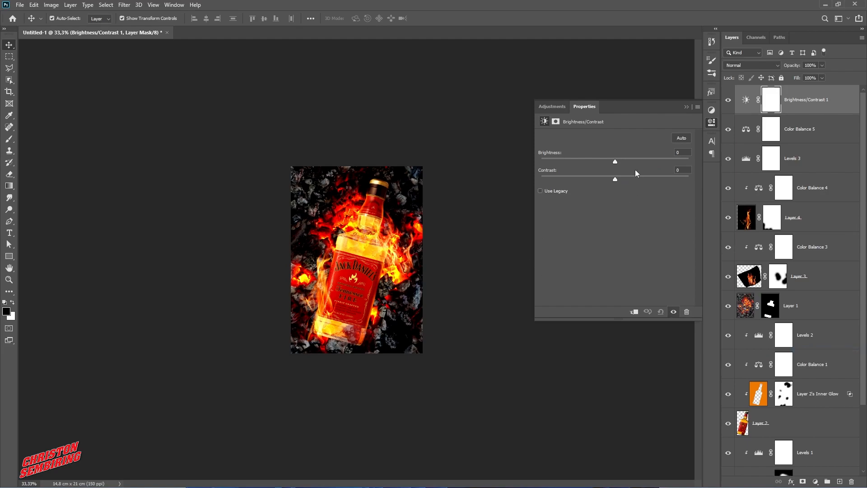
pyautogui.moveTo(622, 164); pyautogui.dragTo(622, 180)
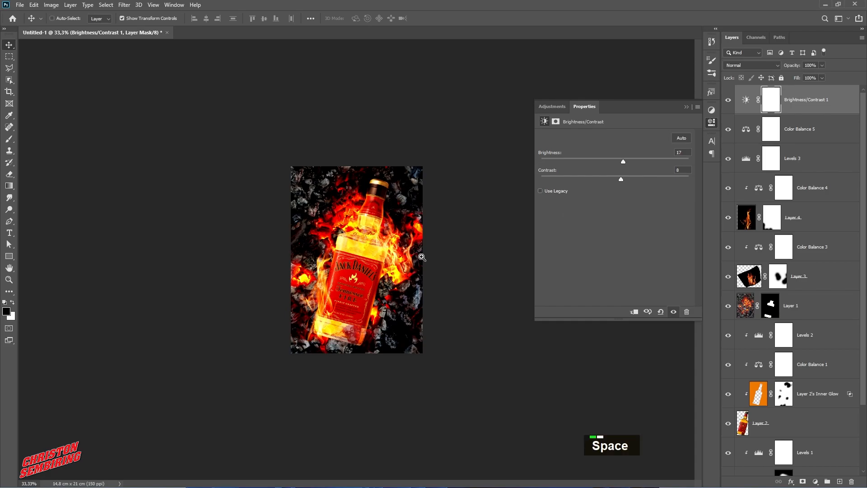
pyautogui.keyDown('ctrl'); pyautogui.doubleClick(427, 256); pyautogui.keyUp('ctrl')
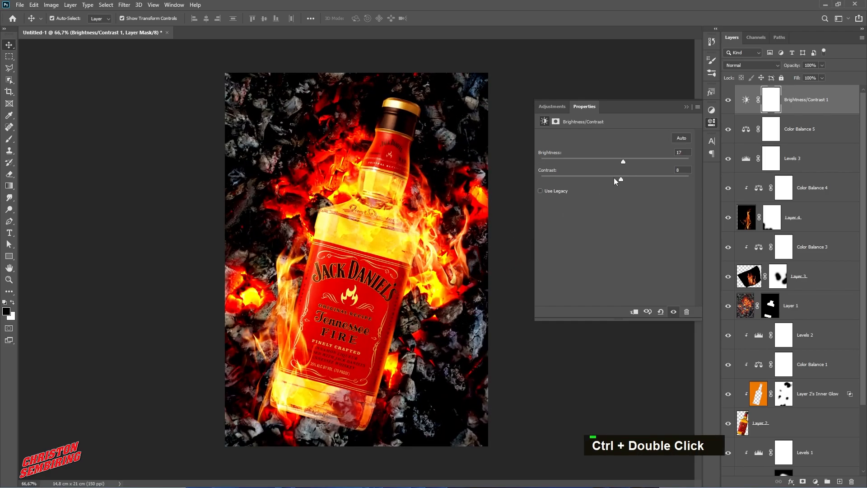
pyautogui.moveTo(624, 160); pyautogui.dragTo(630, 180)
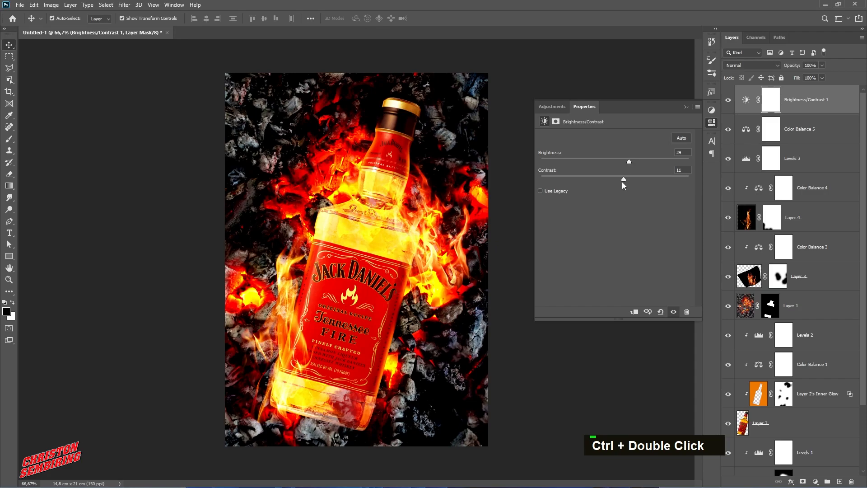
pyautogui.moveTo(638, 164); pyautogui.dragTo(617, 167)
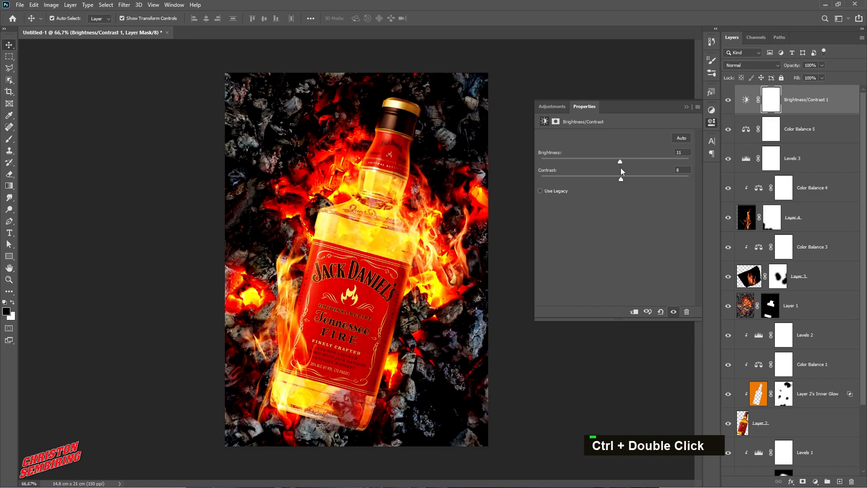
# Darken the bottle by lowering the output white level of its clipped Levels adjustment to 198.
pyautogui.click(687, 108)
pyautogui.click(571, 200)
pyautogui.keyDown('ctrl'); pyautogui.keyDown('alt'); pyautogui.click(516, 240); pyautogui.keyUp('alt'); pyautogui.keyUp('ctrl')
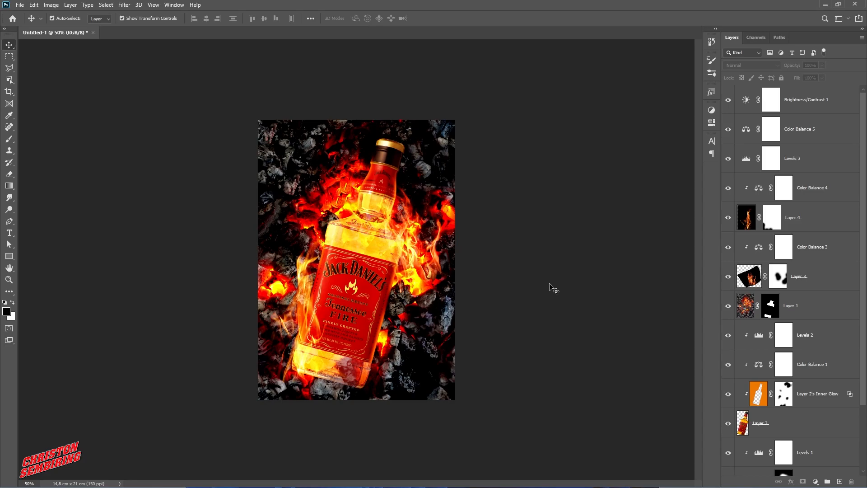
pyautogui.hotkey('ctrl', '0')
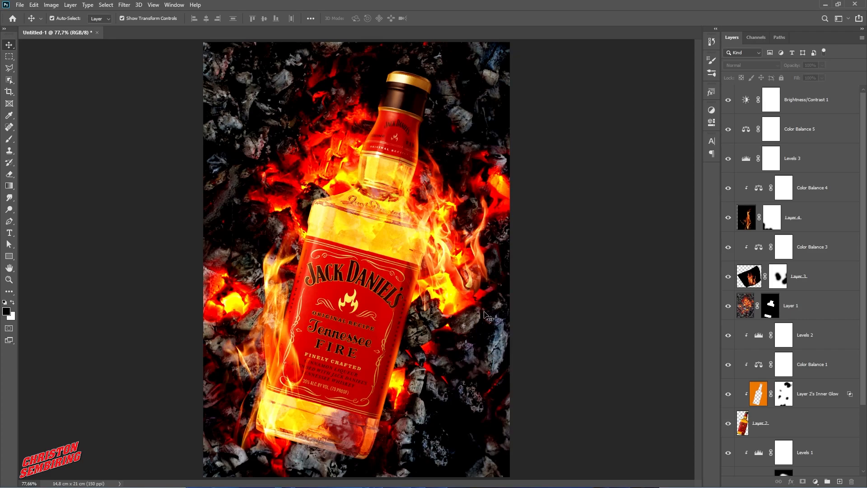
pyautogui.click(397, 308)
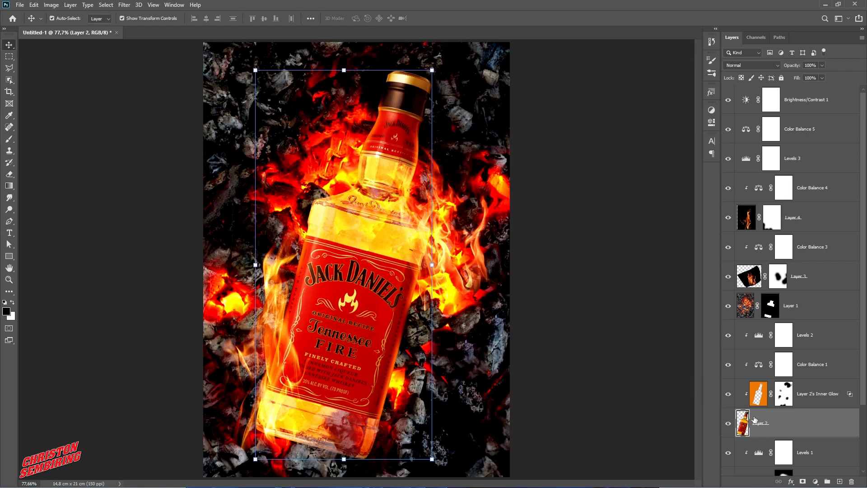
pyautogui.click(760, 366)
pyautogui.doubleClick(758, 336)
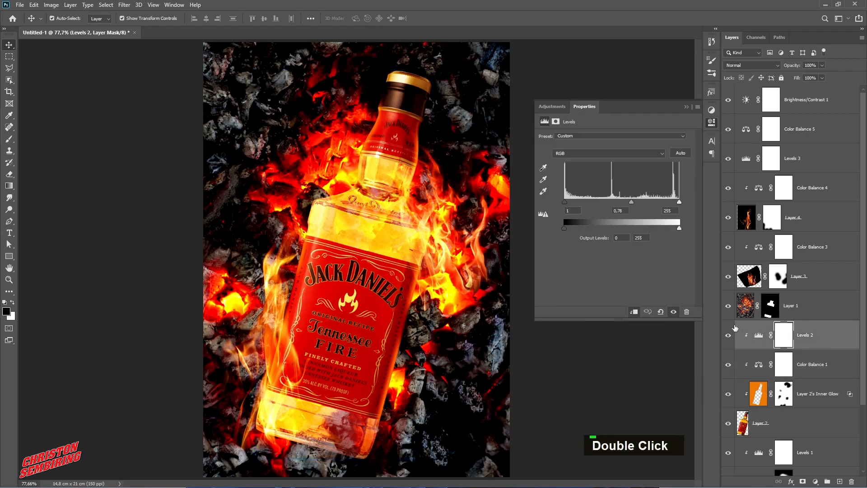
pyautogui.moveTo(680, 229); pyautogui.dragTo(655, 230)
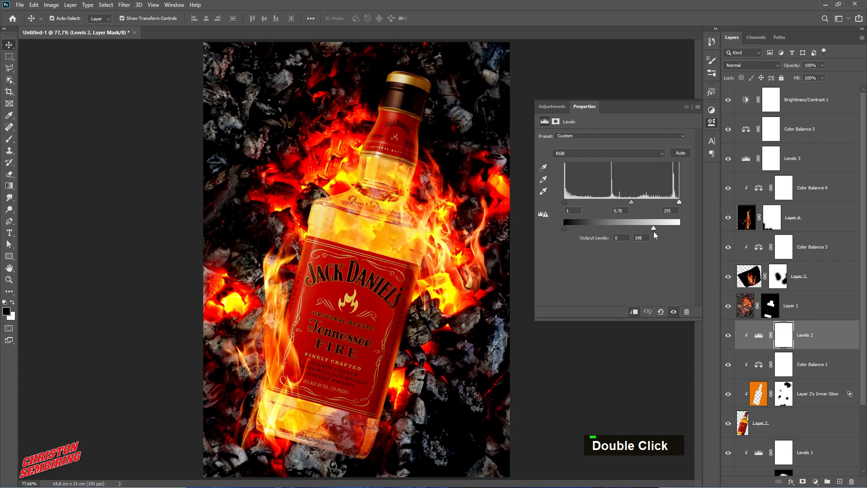
pyautogui.click(686, 107)
pyautogui.click(606, 191)
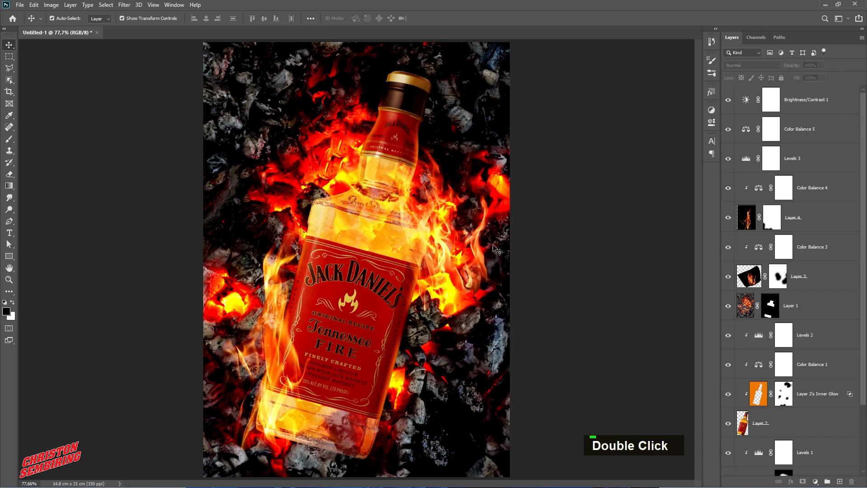
# Refine the bottle's clipped Levels adjustment by setting its output white level to 207, and leave all layers deselected.
pyautogui.keyDown('ctrl'); pyautogui.keyDown('alt'); pyautogui.click(499, 247); pyautogui.keyUp('alt'); pyautogui.keyUp('ctrl')
pyautogui.keyDown('ctrl'); pyautogui.keyDown('alt'); pyautogui.click(524, 255); pyautogui.keyUp('alt'); pyautogui.keyUp('ctrl')
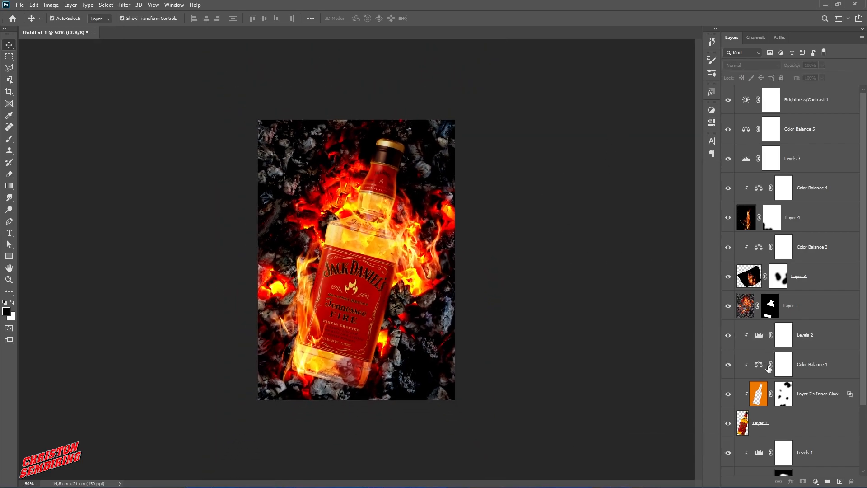
pyautogui.doubleClick(759, 336)
pyautogui.moveTo(655, 229)
pyautogui.mouseDown()
pyautogui.moveTo(669, 228)
pyautogui.moveTo(657, 231)
pyautogui.mouseUp()
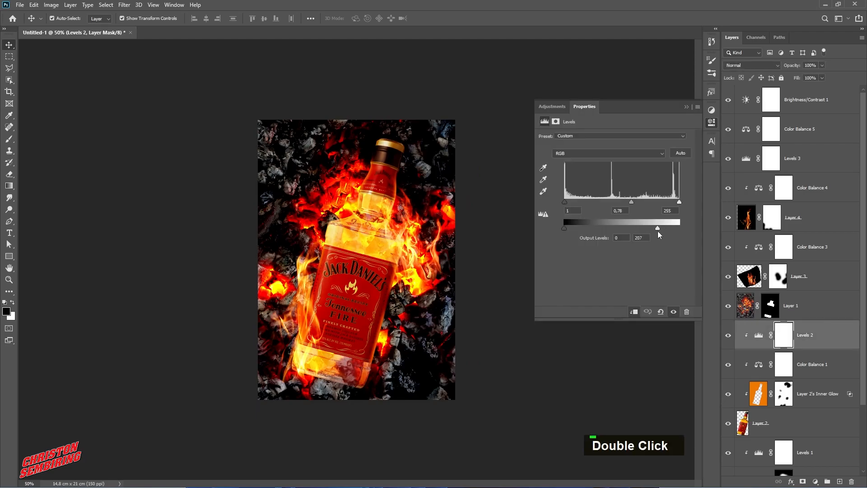
pyautogui.click(687, 107)
pyautogui.click(568, 239)
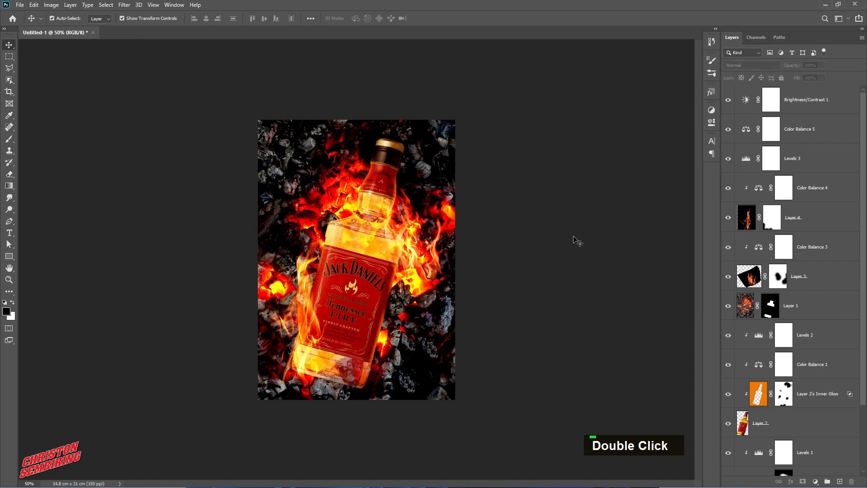
pyautogui.hotkey('ctrl', '0')
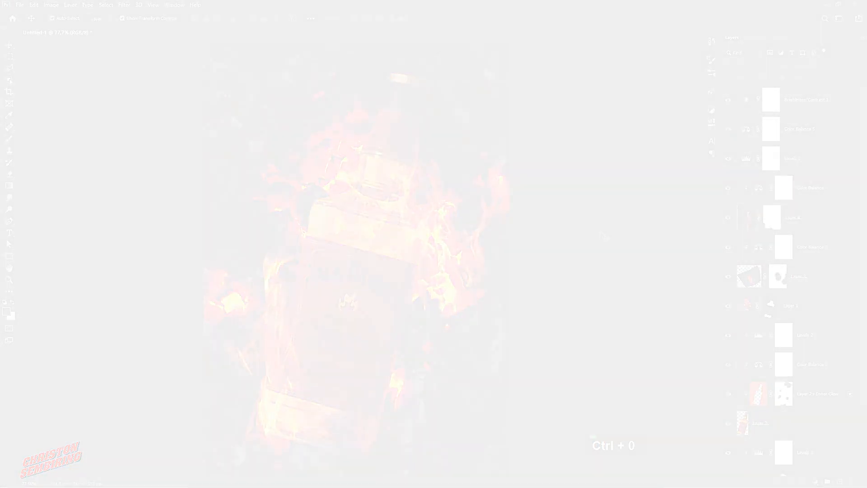